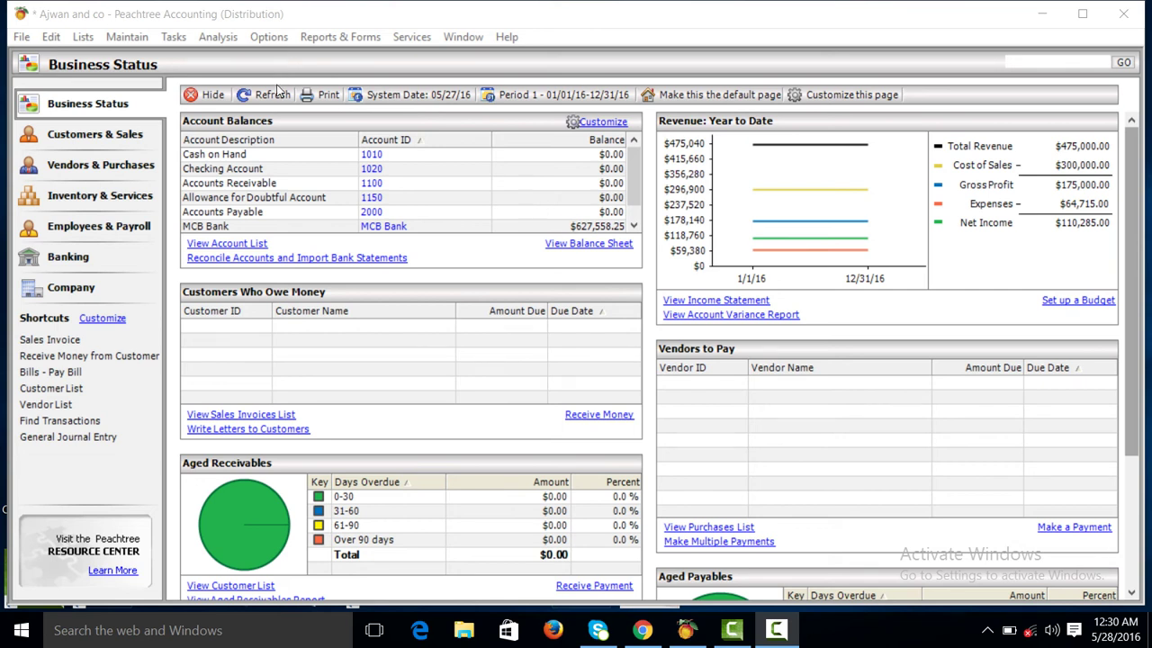
Step: Refresh the Business Status dashboard and show the Maintain options, including Chart of Accounts
left_click(265, 95)
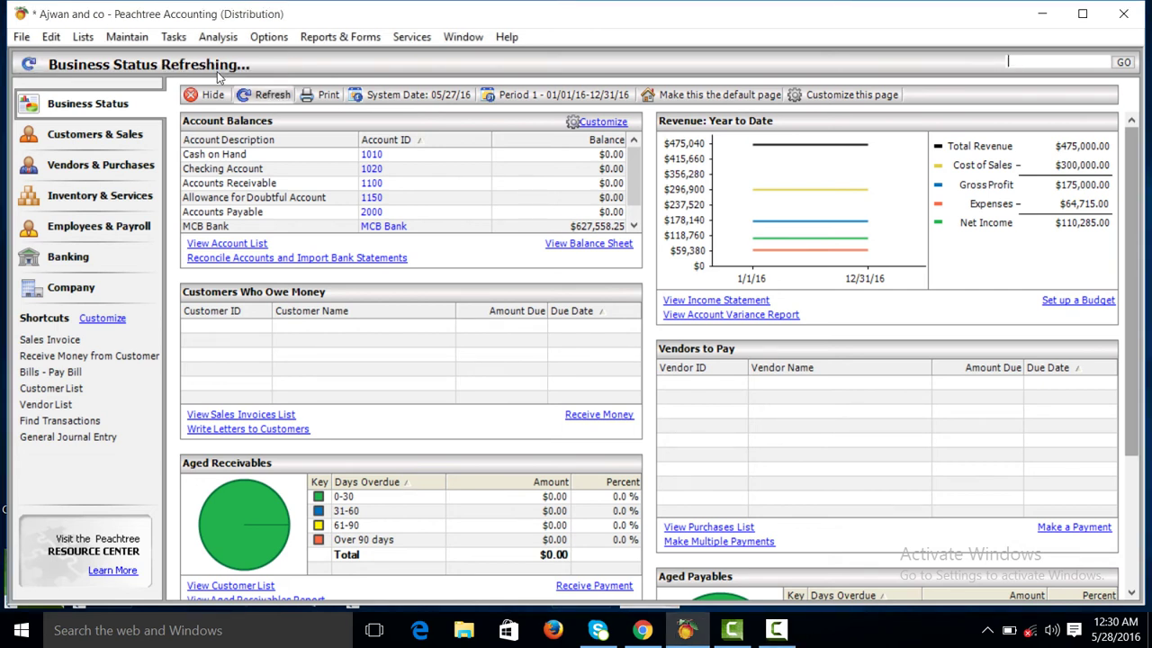
left_click(128, 41)
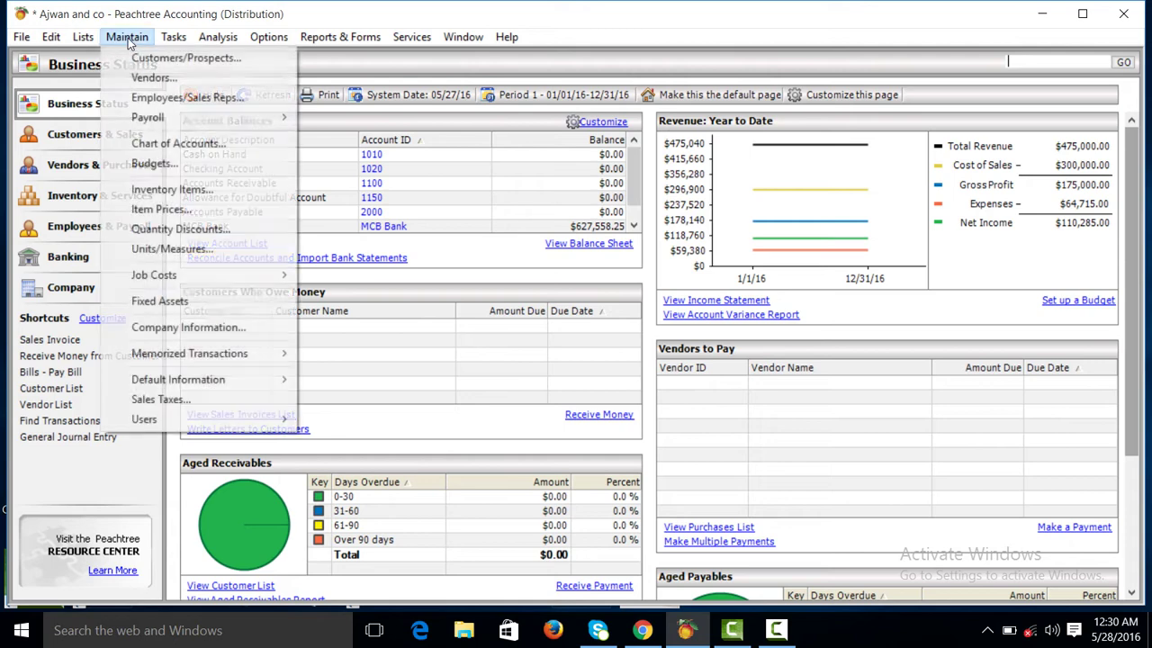
Step: Save a Cash-type account with ID 'Petty cash' and description 'Petty Cash'
left_click(176, 145)
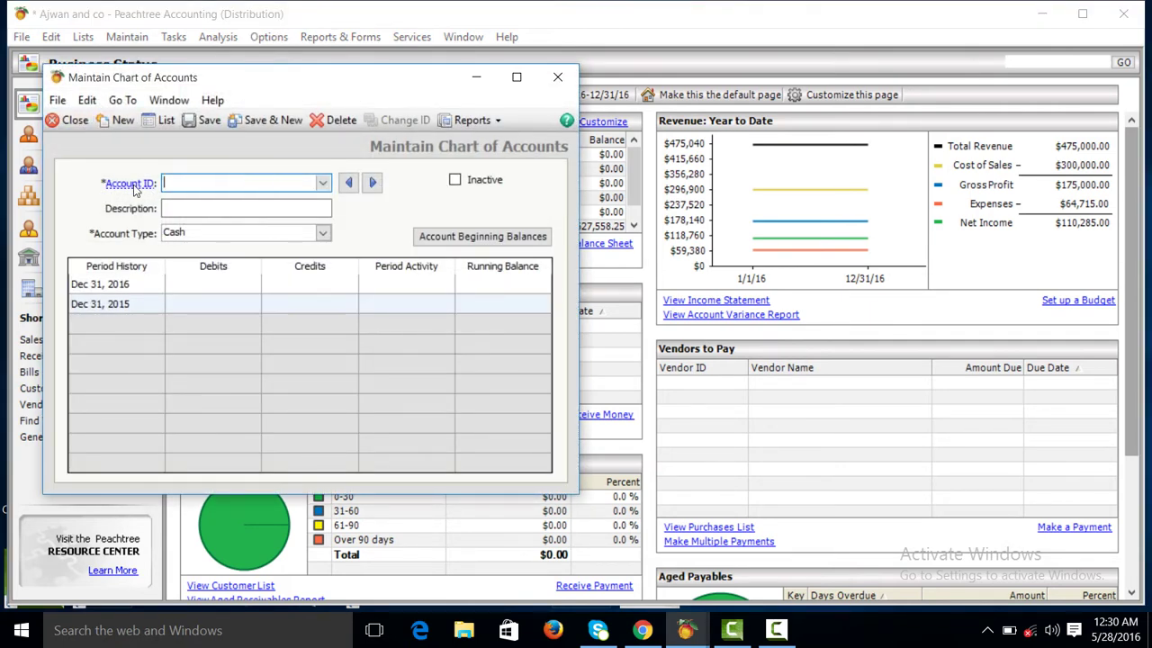
type("Petty c")
type("ash")
key("Tab")
type("P")
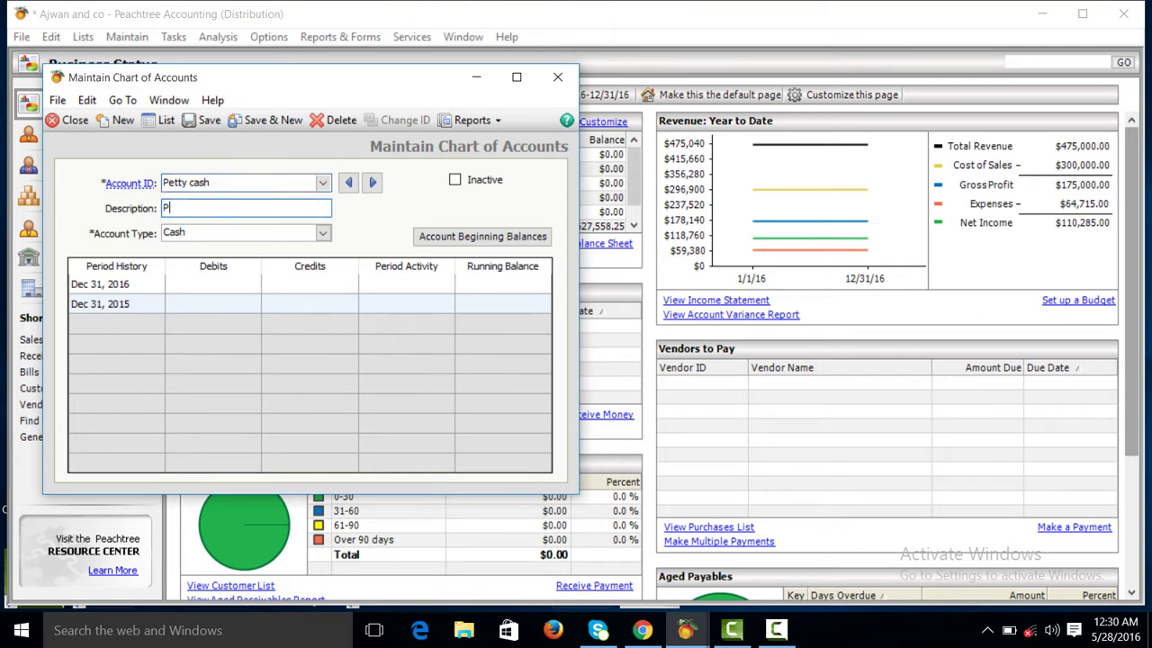
type("etty")
type(" Cash")
key("Tab")
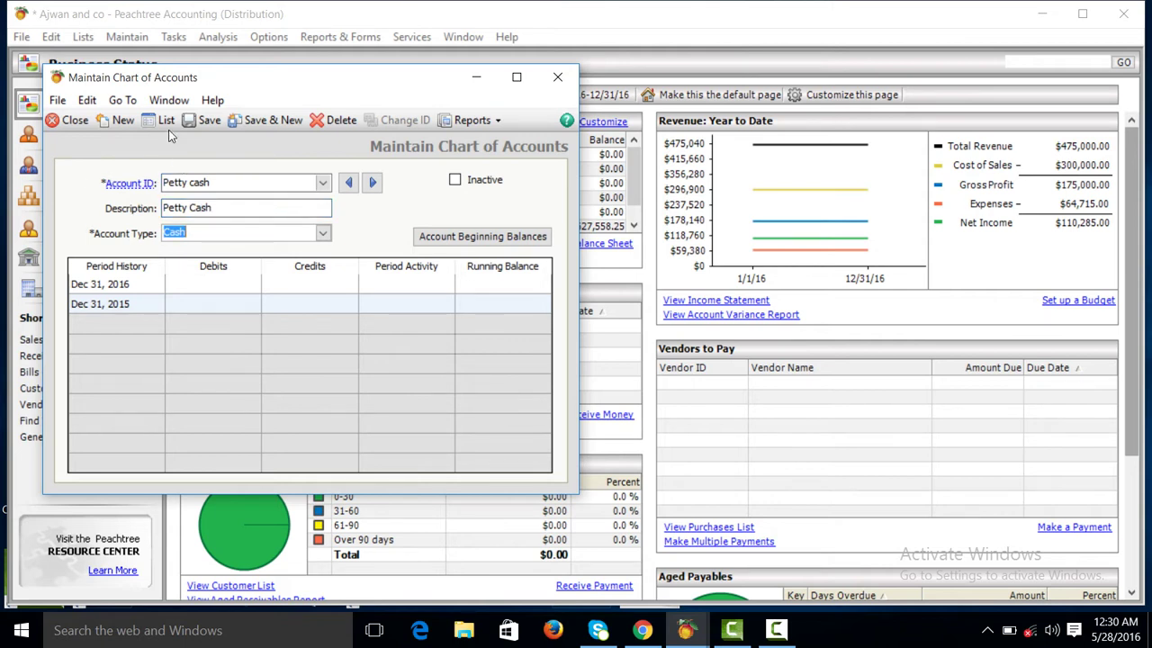
left_click(198, 122)
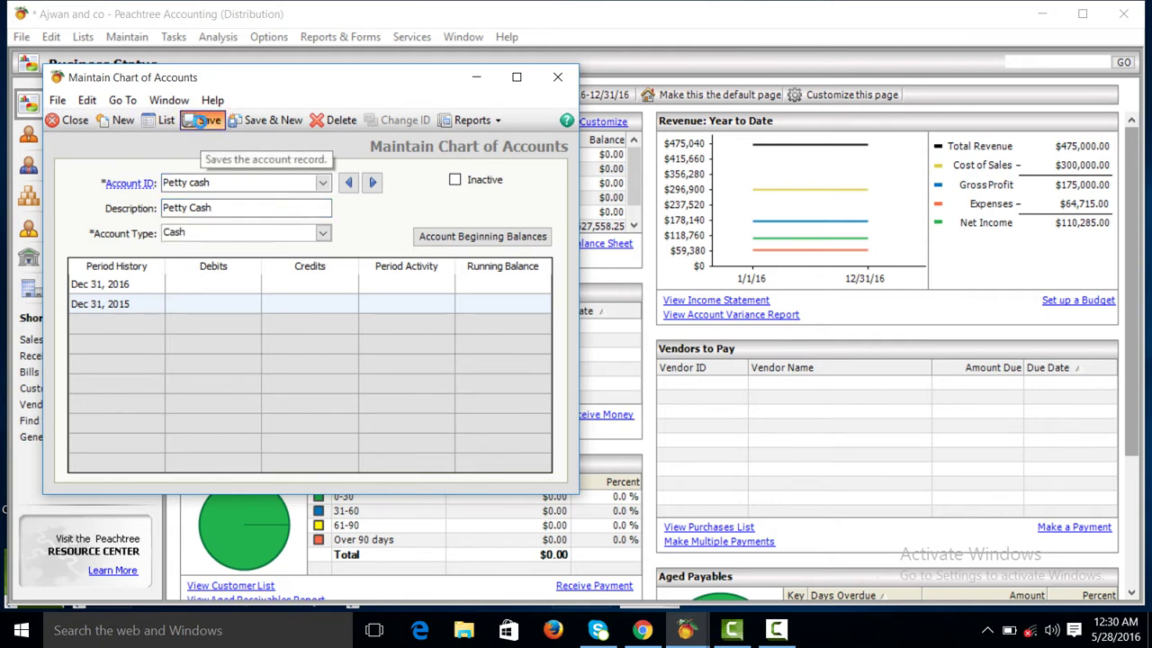
Step: Save an Expenses account with ID 'fuel expense' and description 'Fuel expense'
left_click(268, 124)
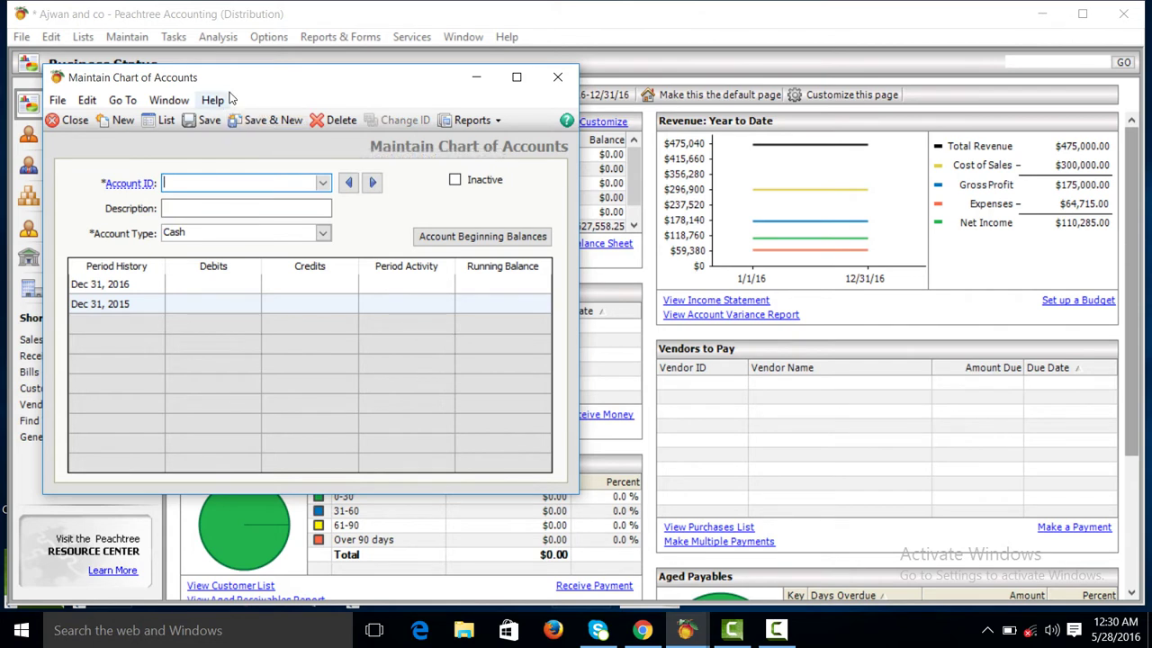
type("fu")
type("el expense")
key("Tab")
type("Fuel e")
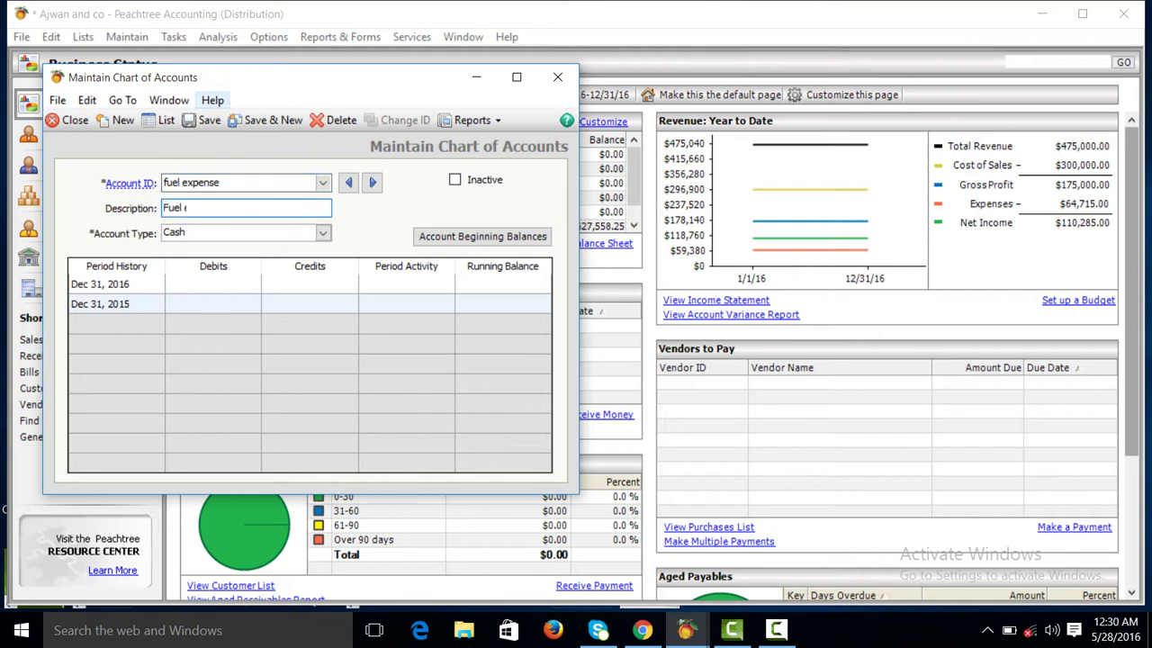
type("xpense")
key("Tab")
type("e")
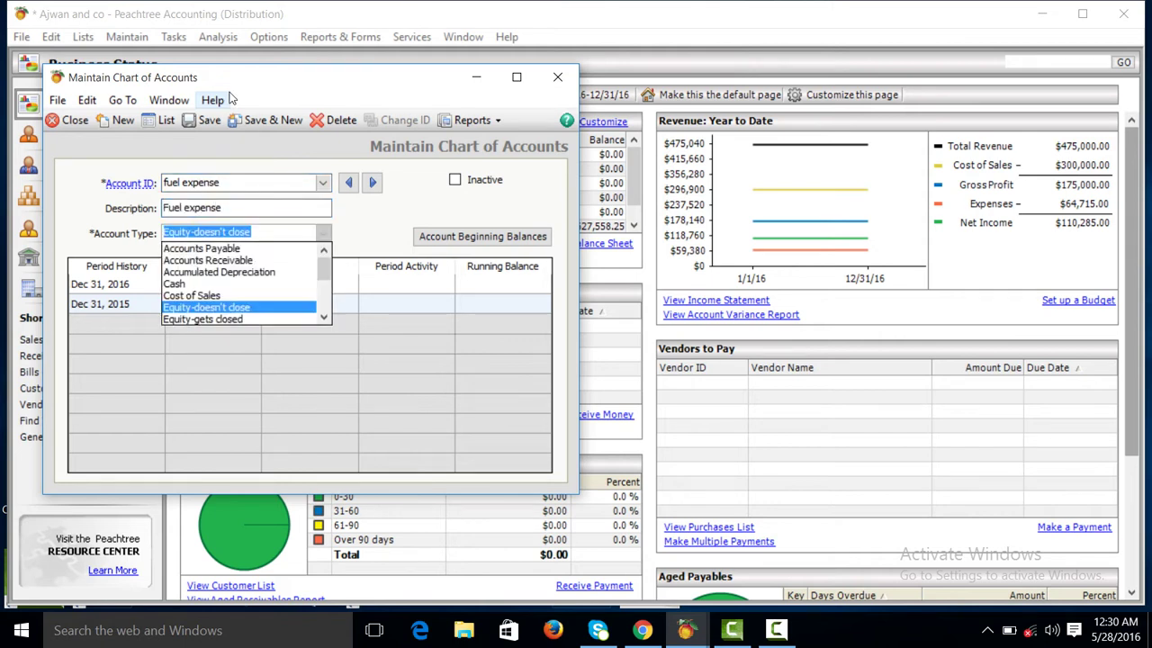
key("Down")
key("Down")
key("Down")
key("Tab")
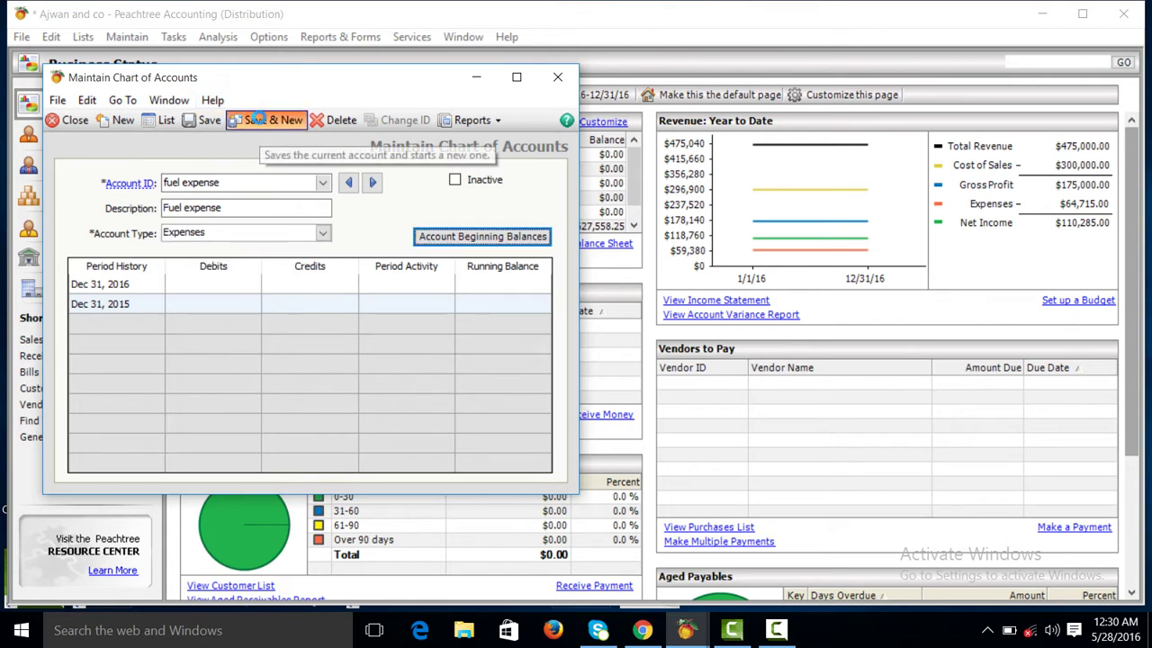
left_click(259, 119)
Step: Save an Expenses account with ID 'entertainment' and description 'Entertainment expense'
type("enter")
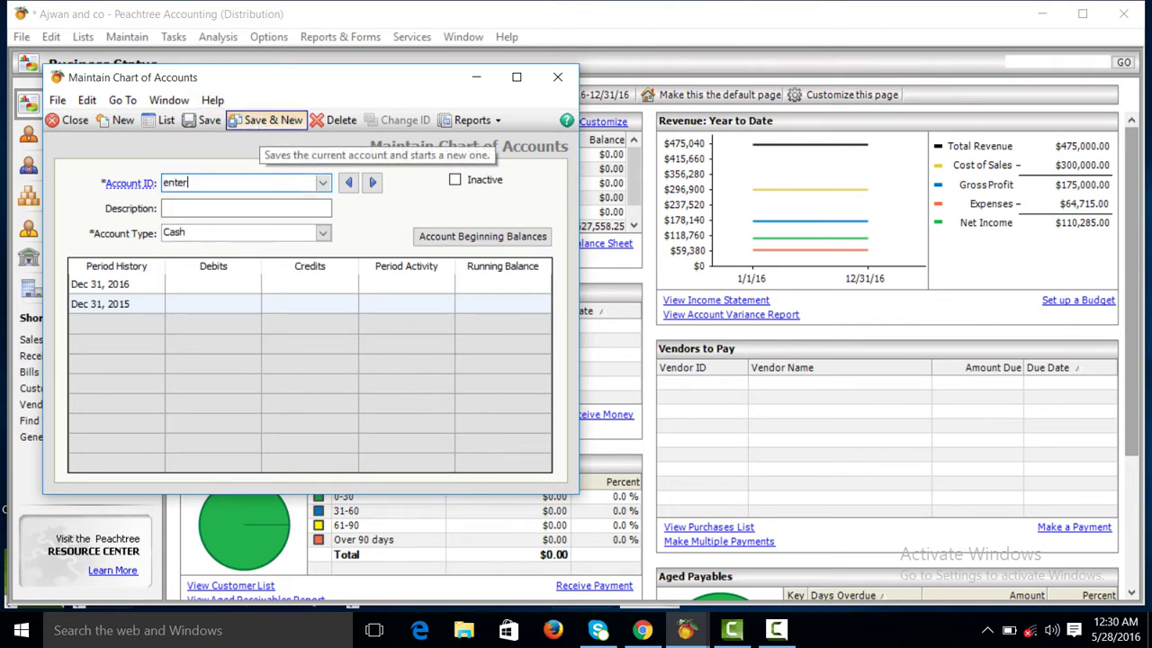
type("tainmen")
type("t x")
key("BackSpace")
type("e")
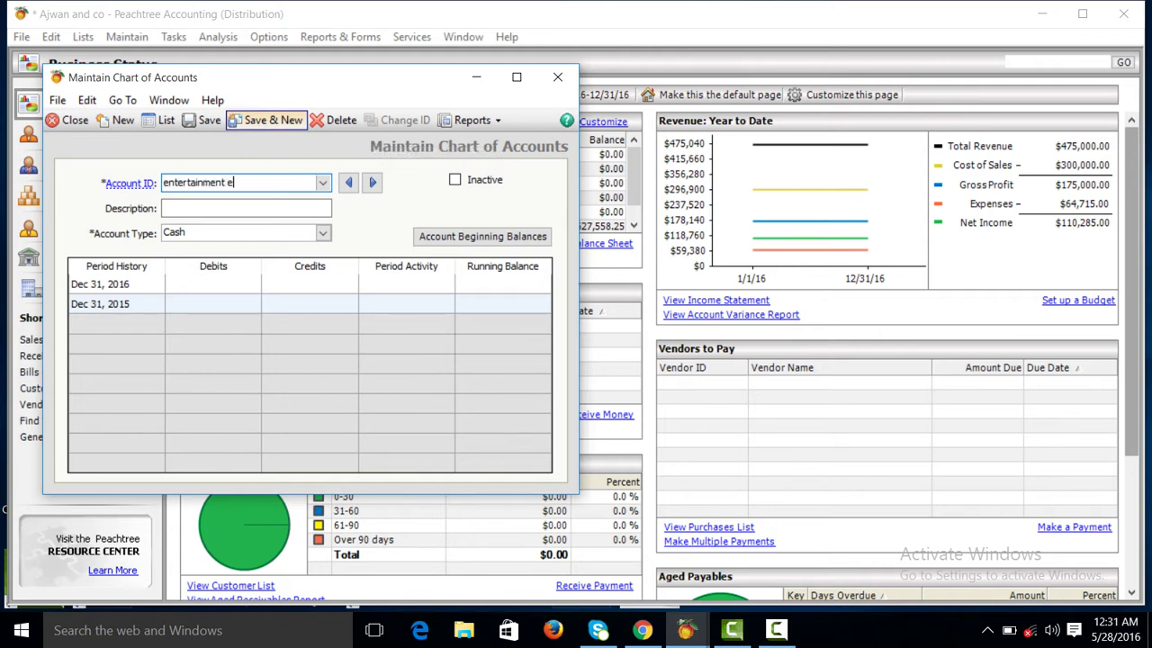
key("Tab")
type("E")
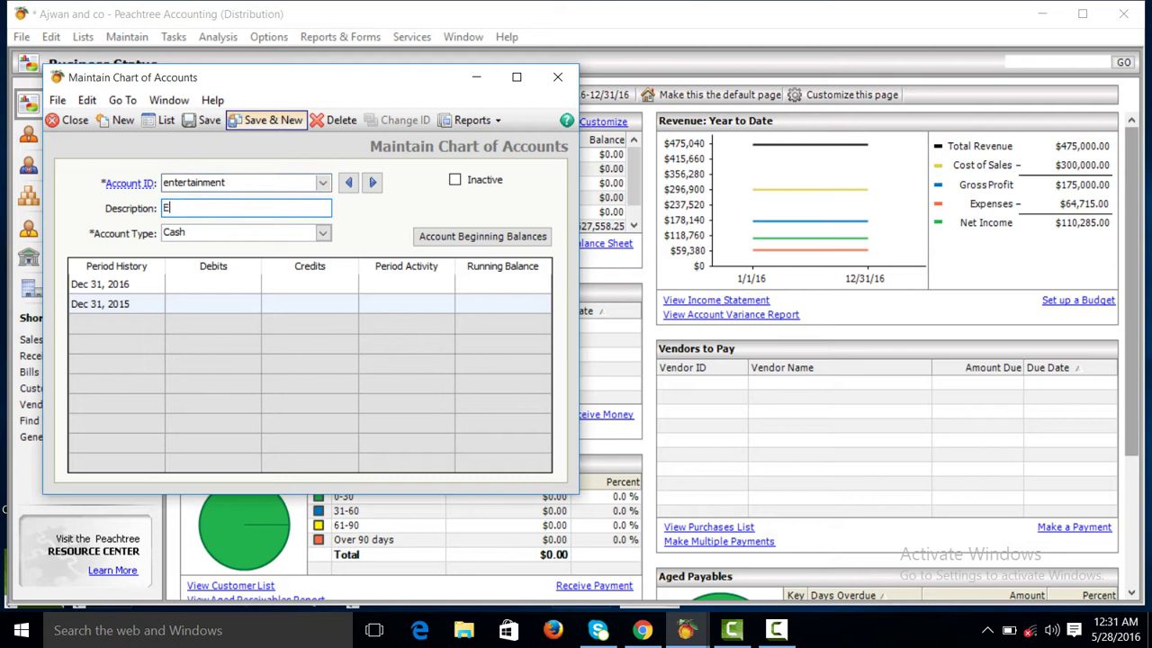
type("ntertainment")
type(" expense")
key("Tab")
type("ex")
key("Tab")
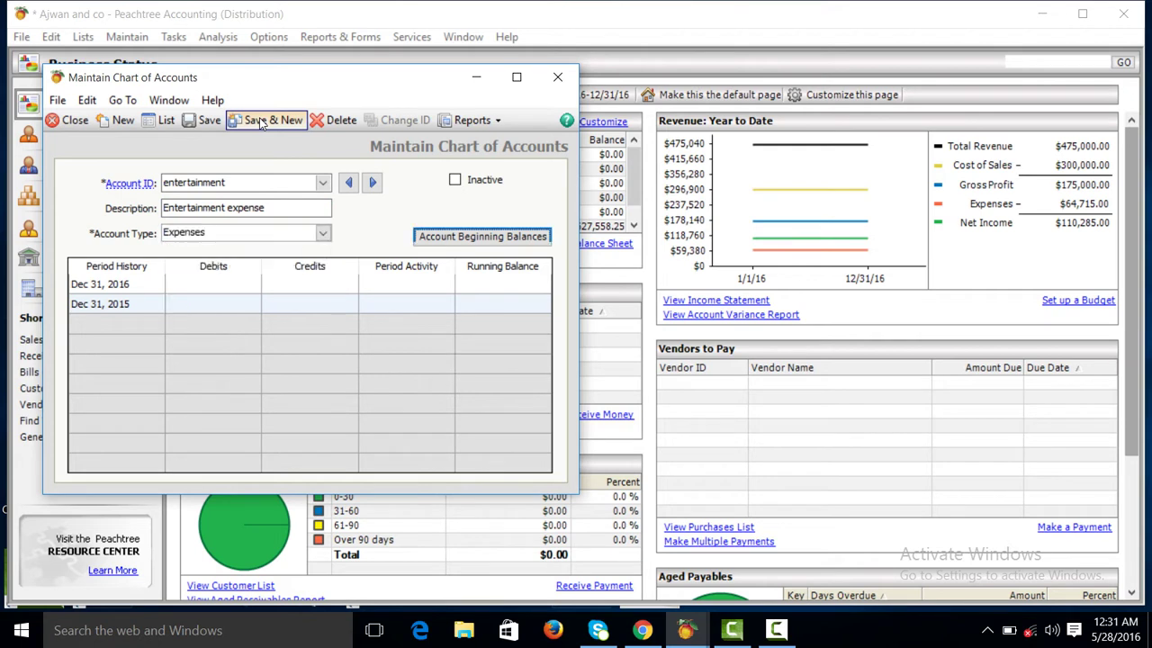
left_click(259, 117)
type("Util")
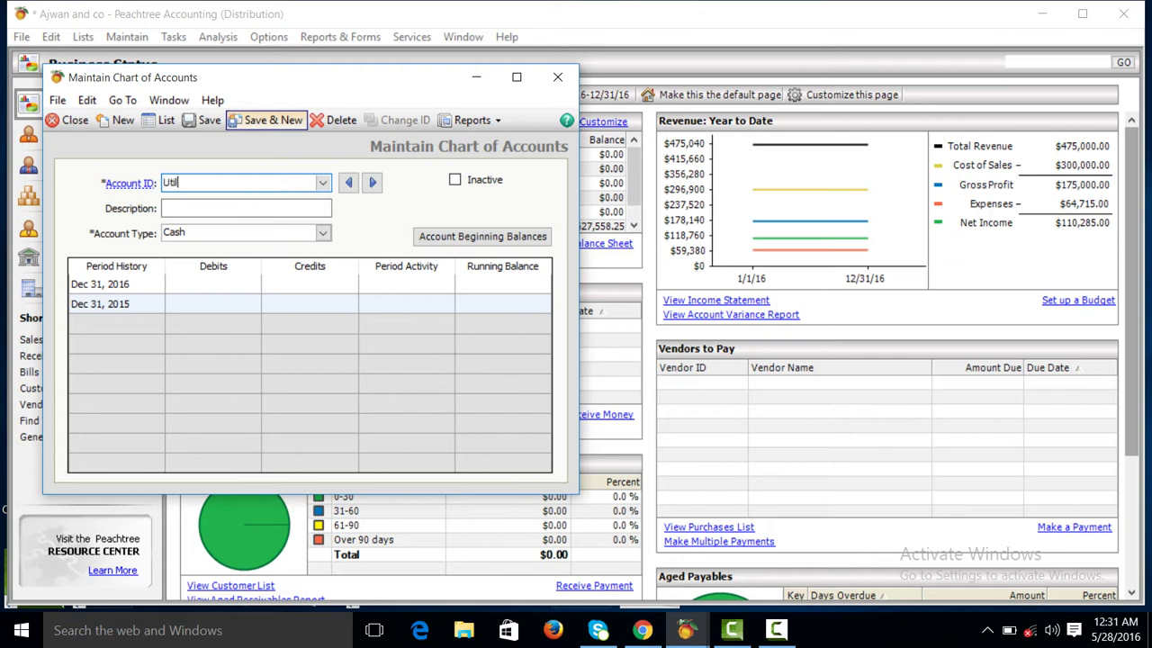
Step: Save an Expenses account with ID 'Utilites Bill' and description 'Utilites Bill expense'
type("ites")
key("BackSpace")
key("BackSpace")
key("Tab")
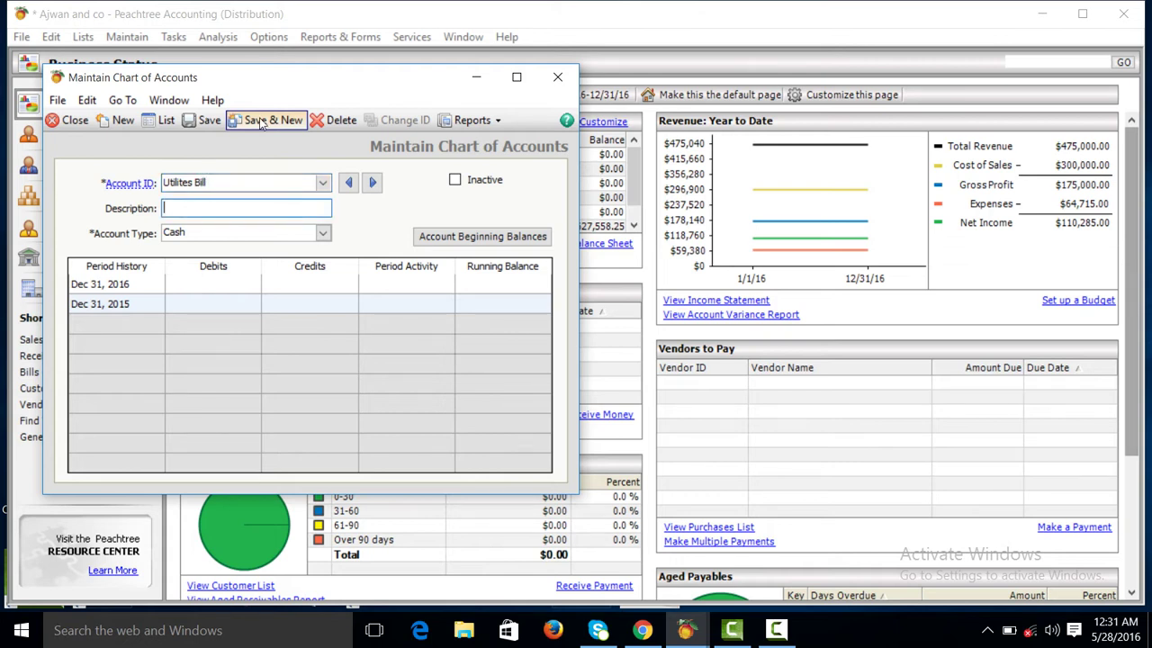
type("Utlites ")
type("Bill ex")
type("pense")
key("Tab")
type("e")
key("Down")
key("Down")
key("Down")
key("Return")
key("Tab")
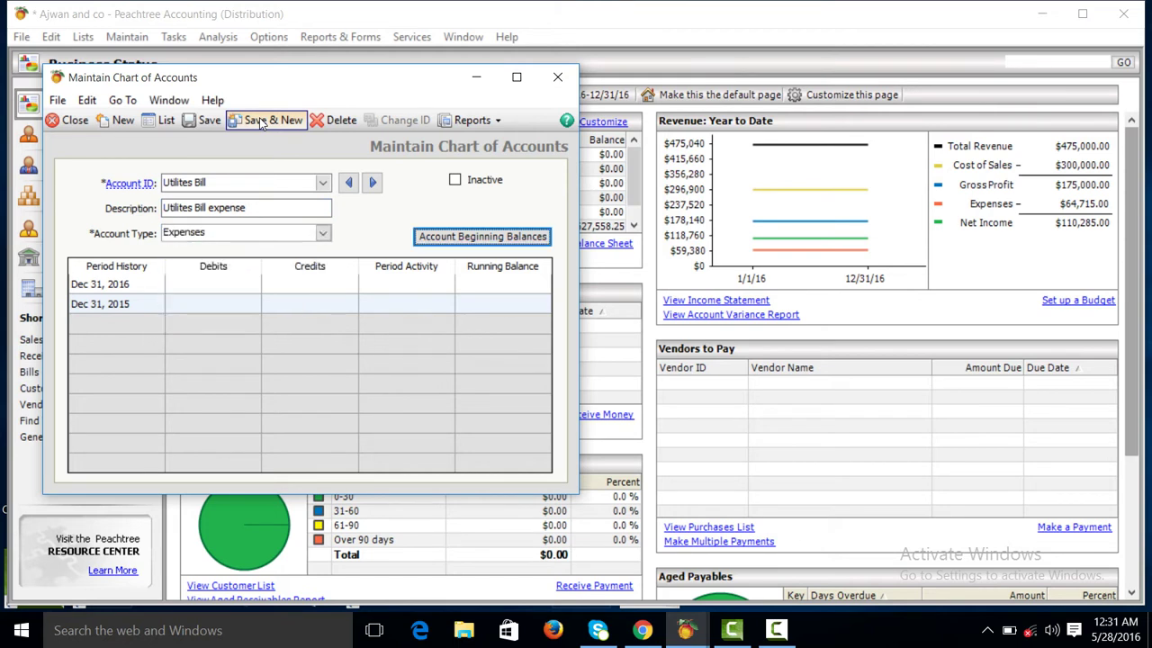
left_click(259, 121)
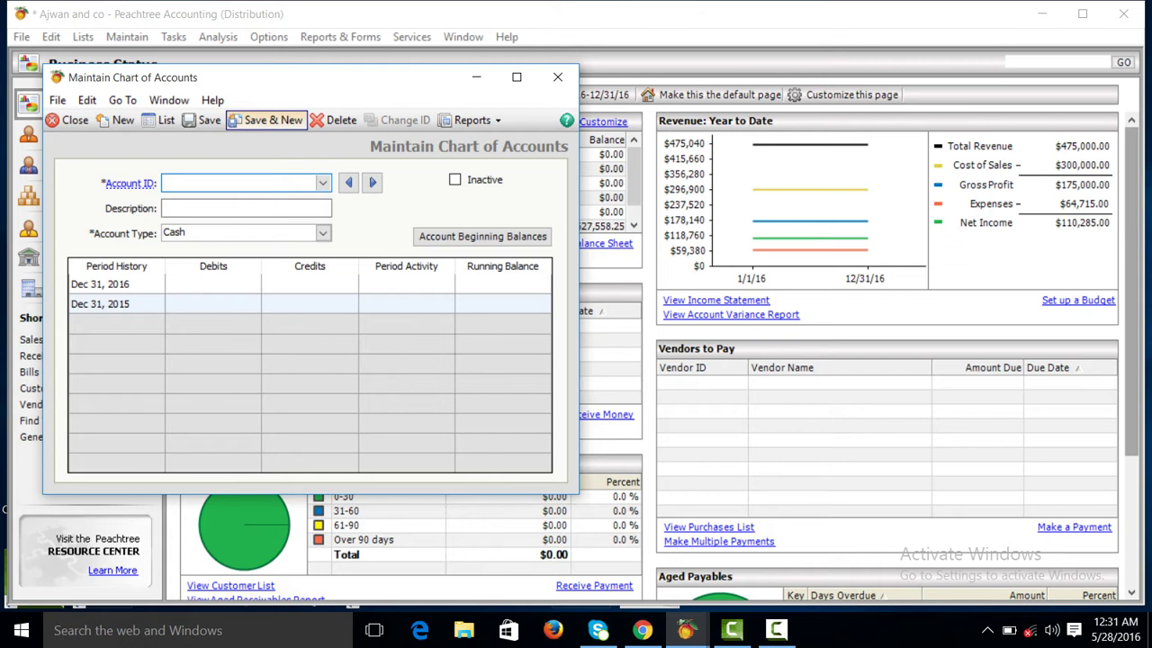
Step: Save Expenses account 'stationary expe' described 'Stationary expense', then close the chart of accounts
type("statioanr")
key("BackSpace")
key("BackSpace")
key("BackSpace")
type("ry exp")
key("Tab")
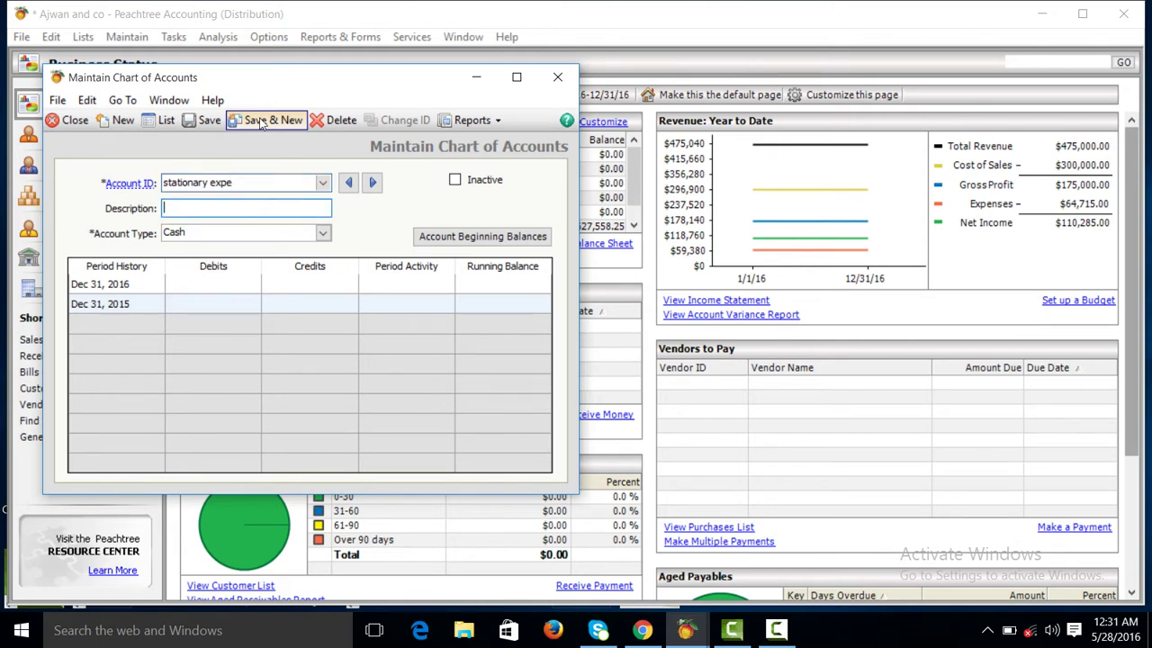
type("Stat")
type("ionary expense")
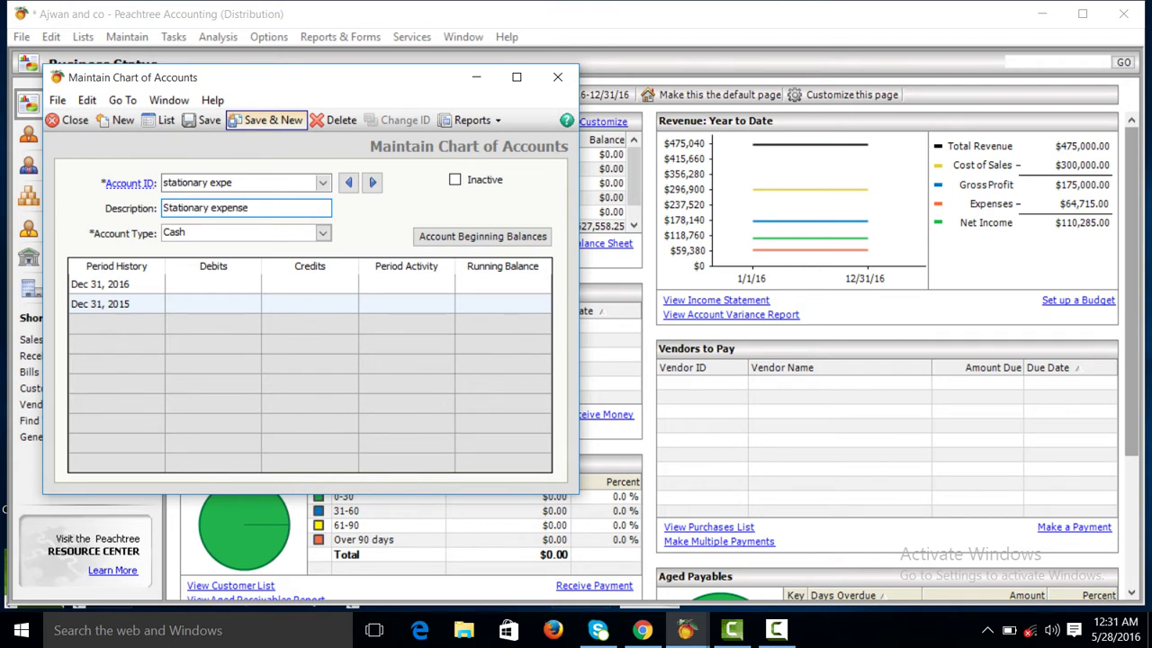
key("Tab")
key("e")
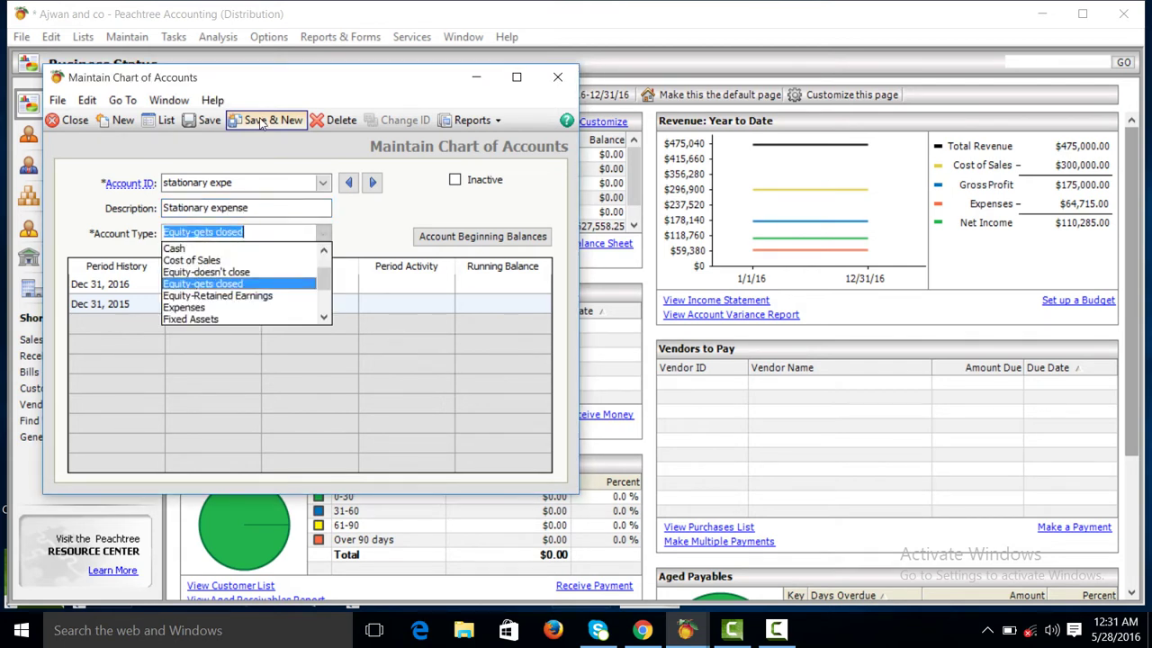
key("e")
key("e")
key("Tab")
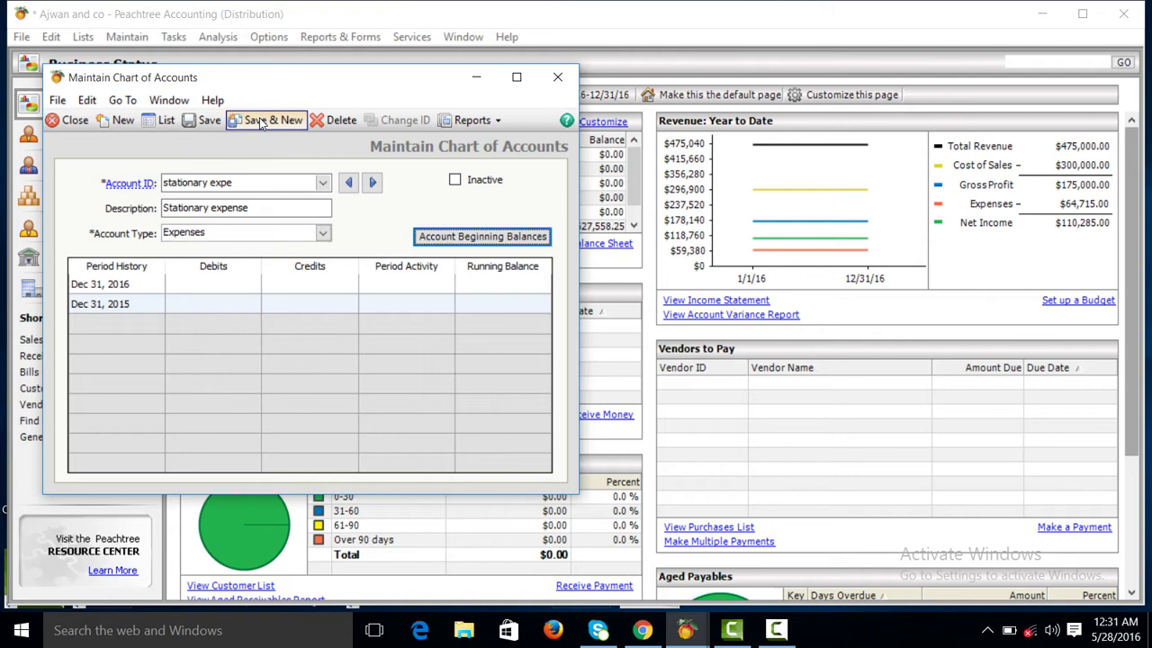
left_click(260, 123)
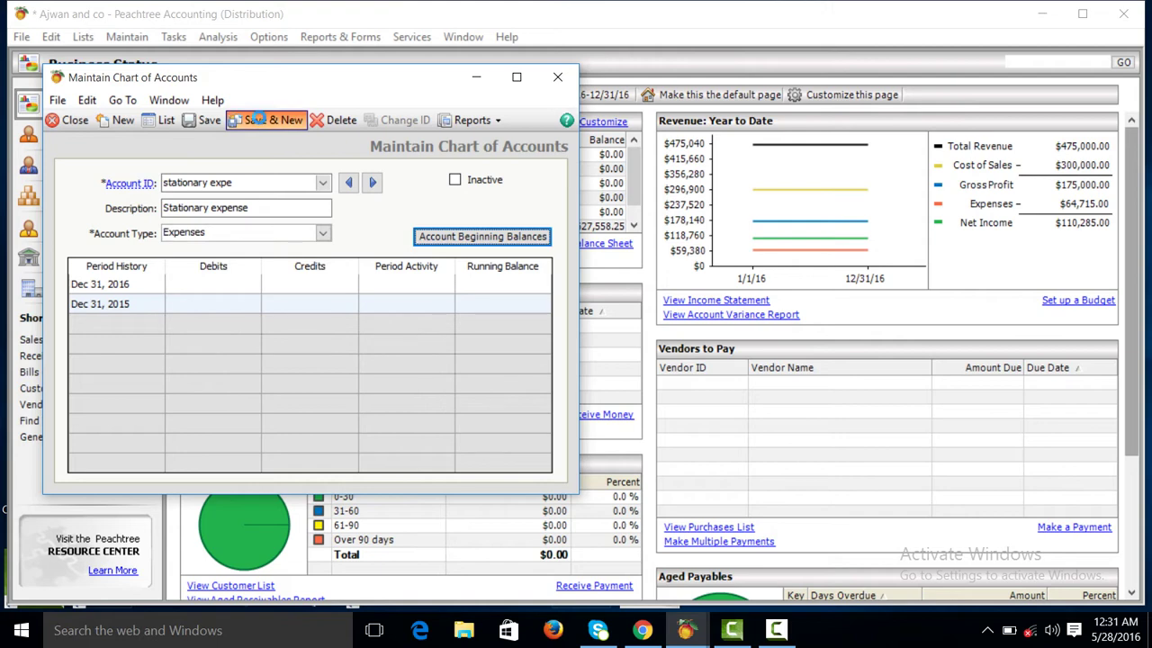
left_click(75, 120)
Step: Refresh the dashboard to show Petty cash in Account Balances, then bring up the Tasks options
left_click(250, 102)
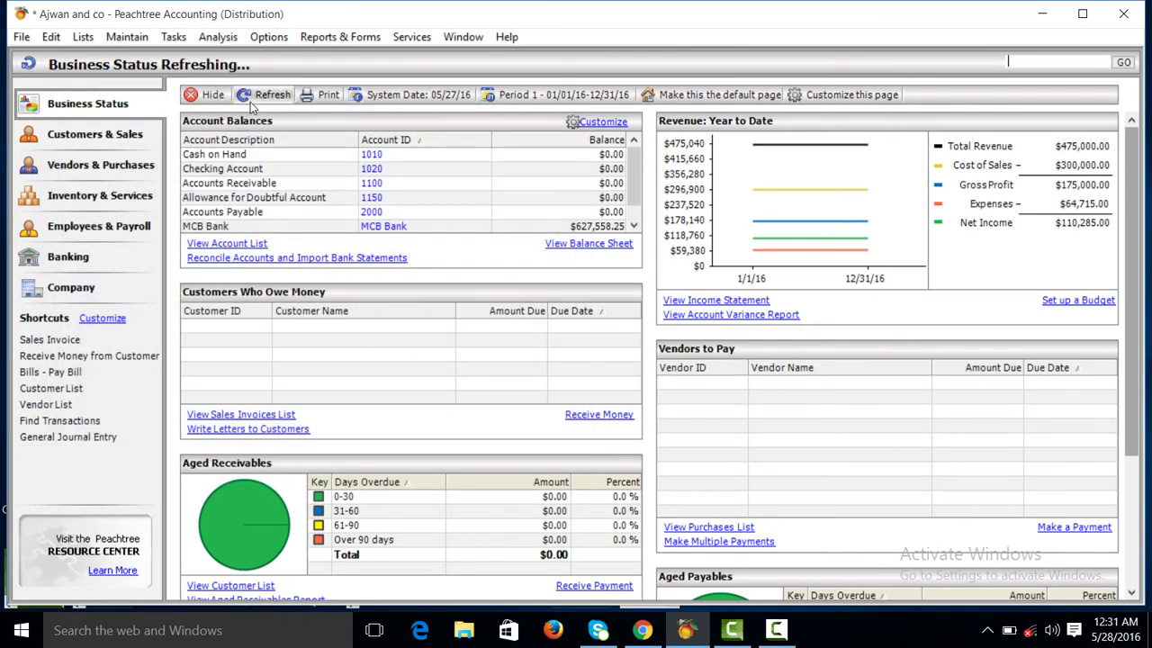
left_click(634, 227)
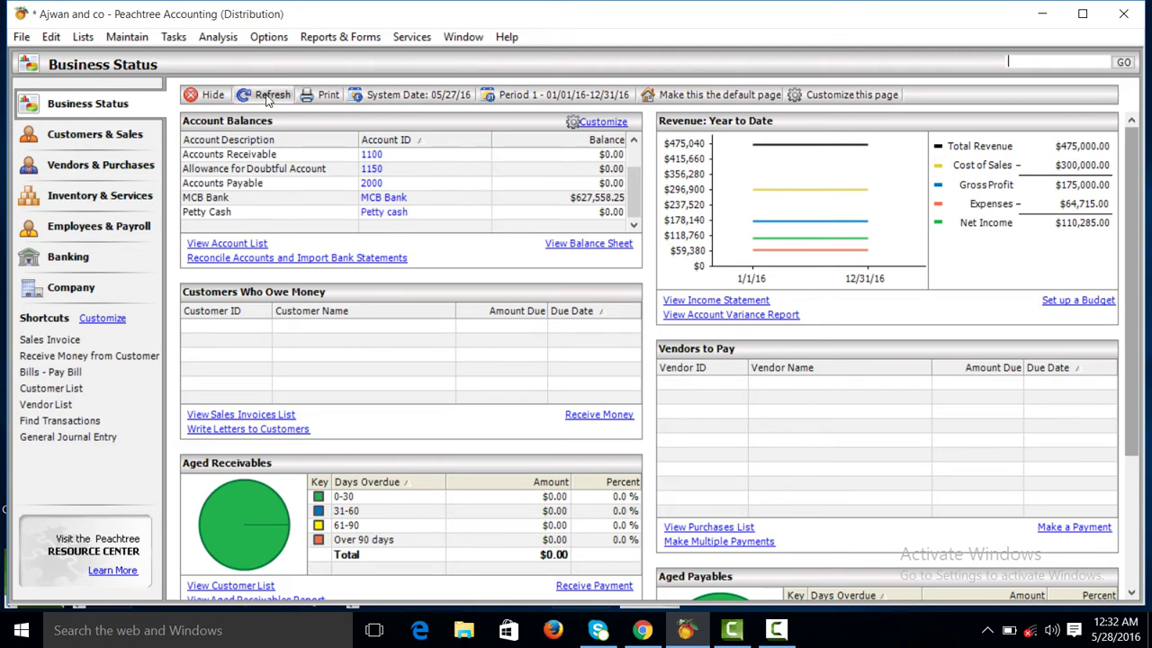
left_click(177, 38)
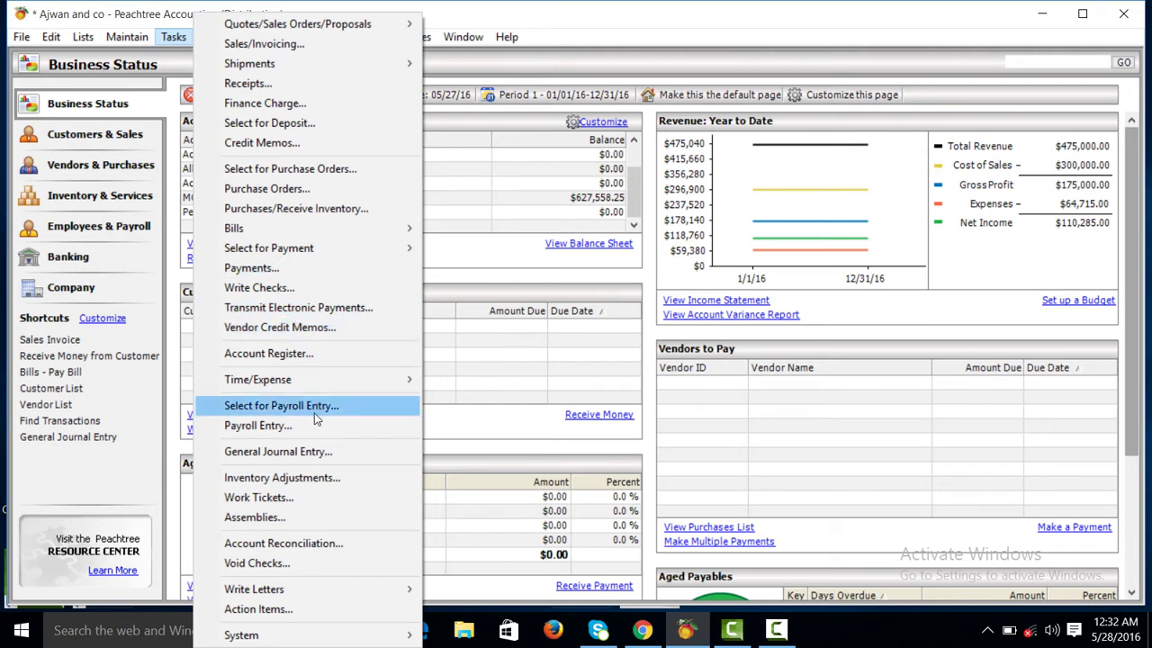
Step: Start a general journal entry with reference 1 and Petty cash on the first line
left_click(317, 450)
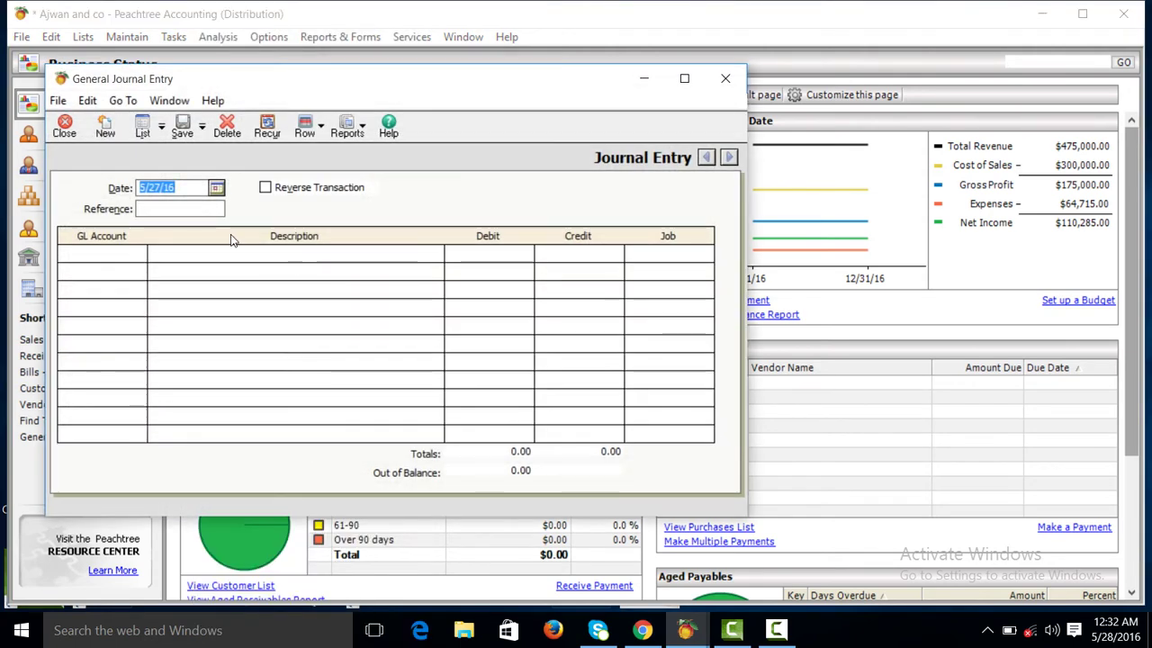
left_click(171, 208)
type("q")
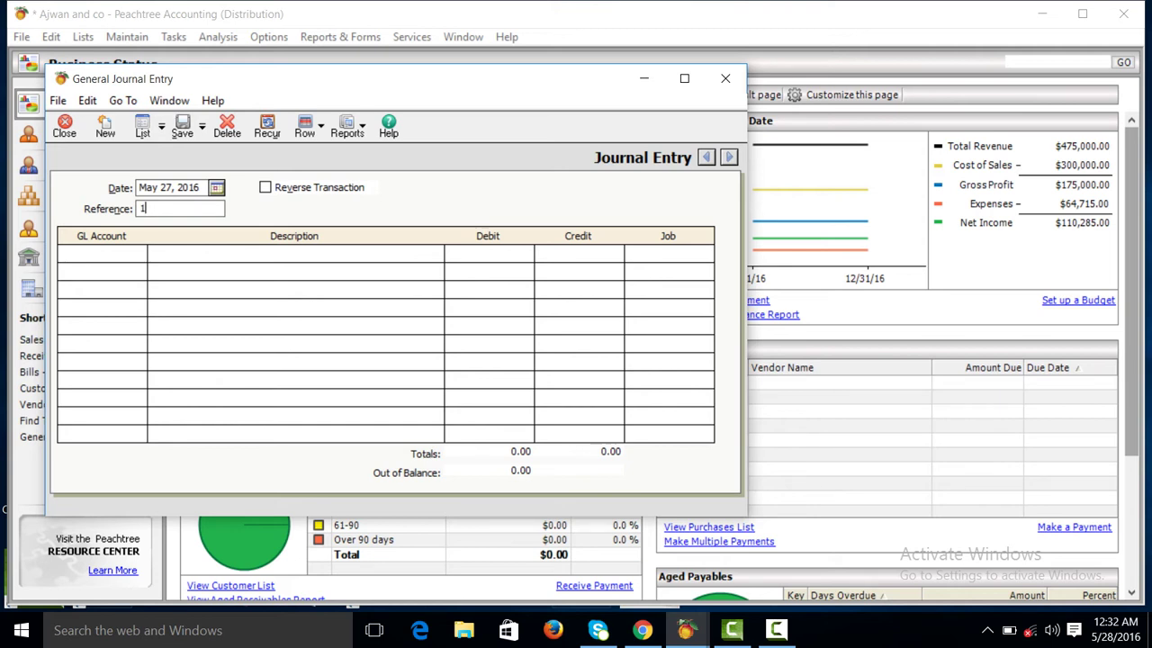
left_click(120, 257)
left_click(140, 252)
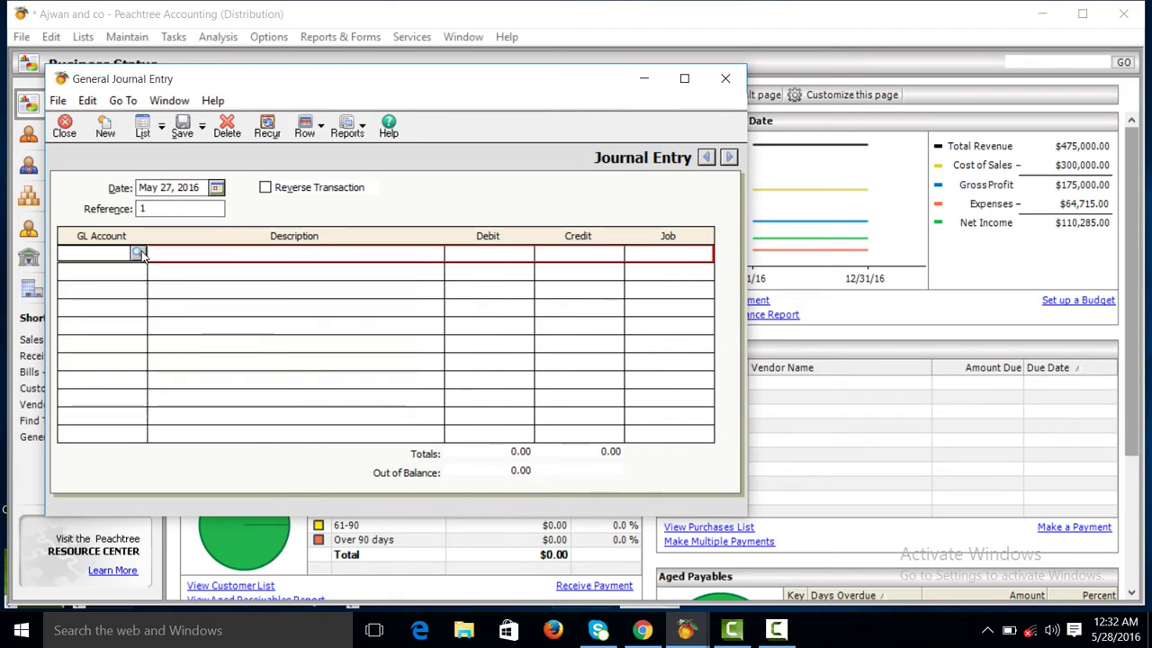
type("petty cash")
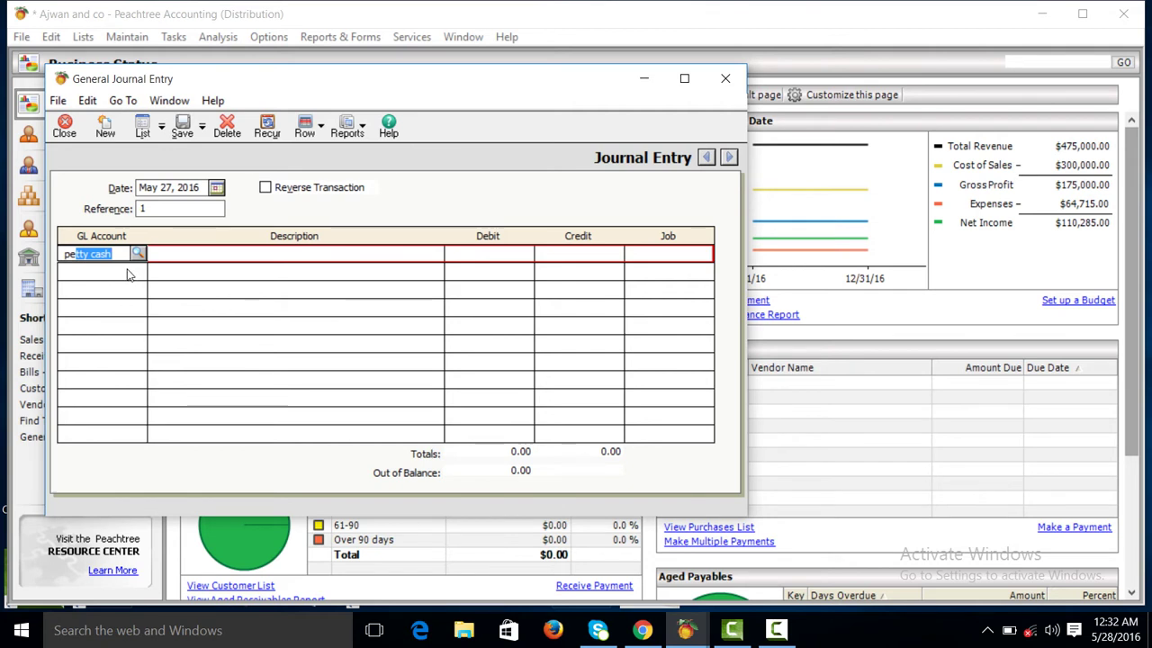
key("Tab")
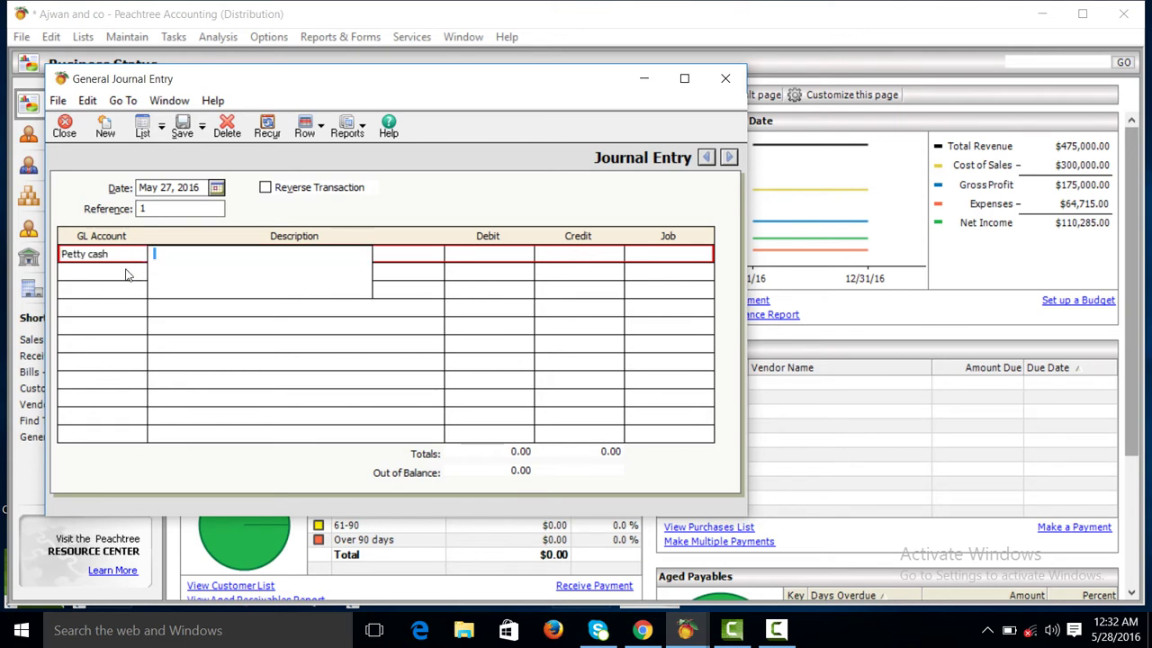
left_click(125, 270)
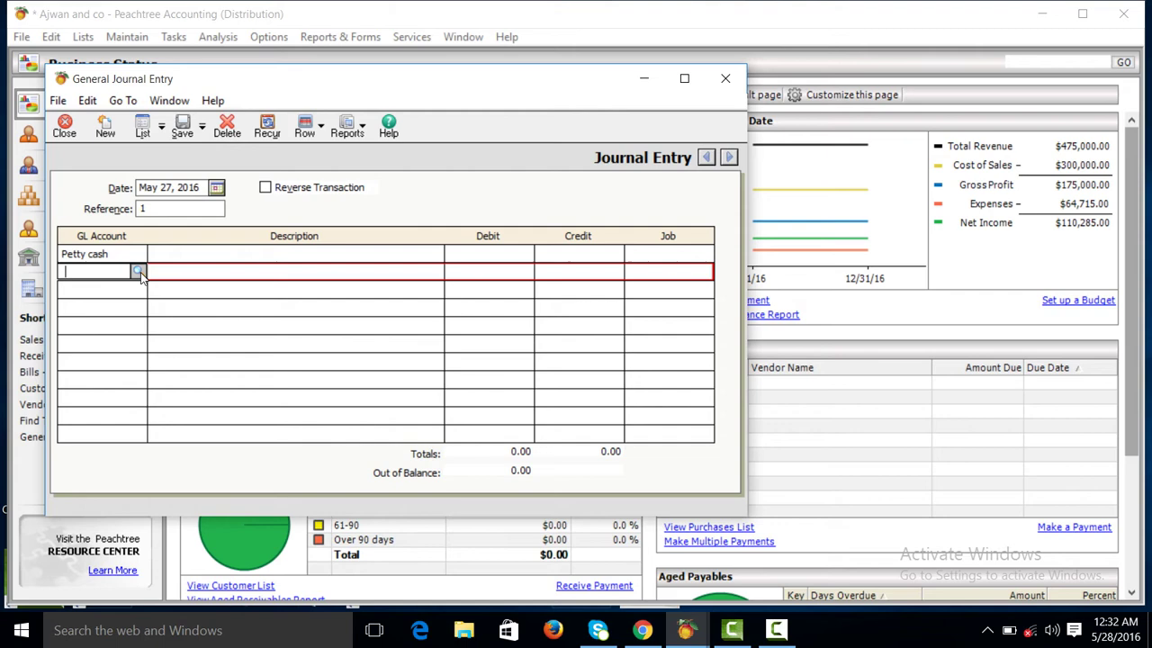
Step: Choose MCB Bank from the account list for the journal entry's second line
left_click(138, 271)
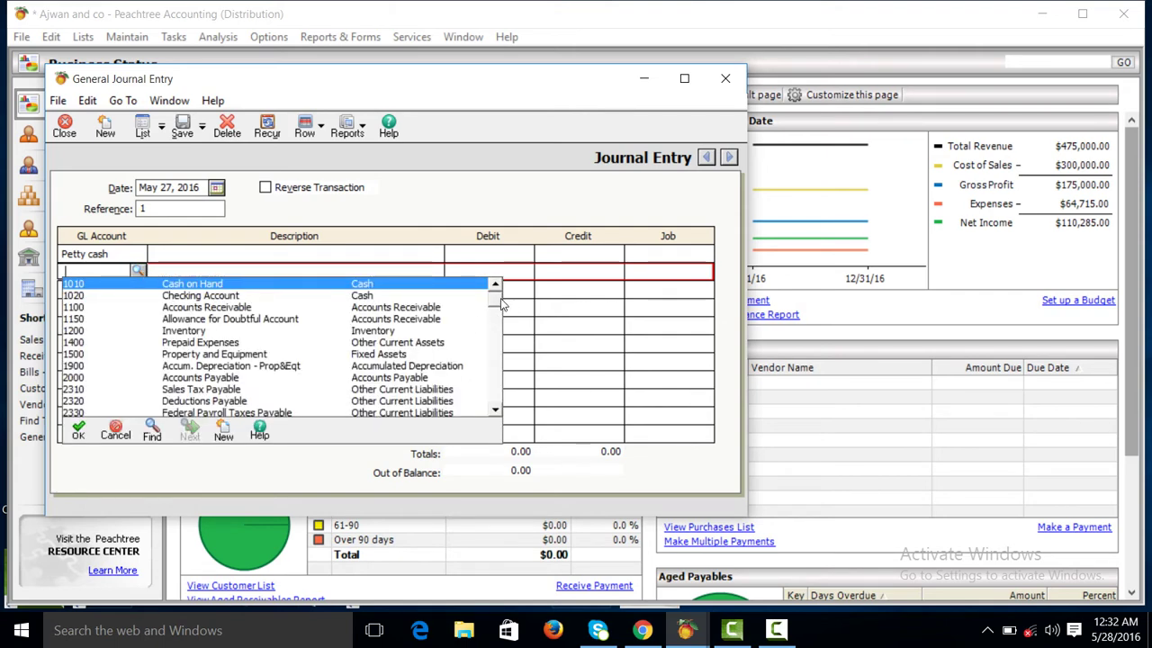
left_click_drag(494, 304, 497, 408)
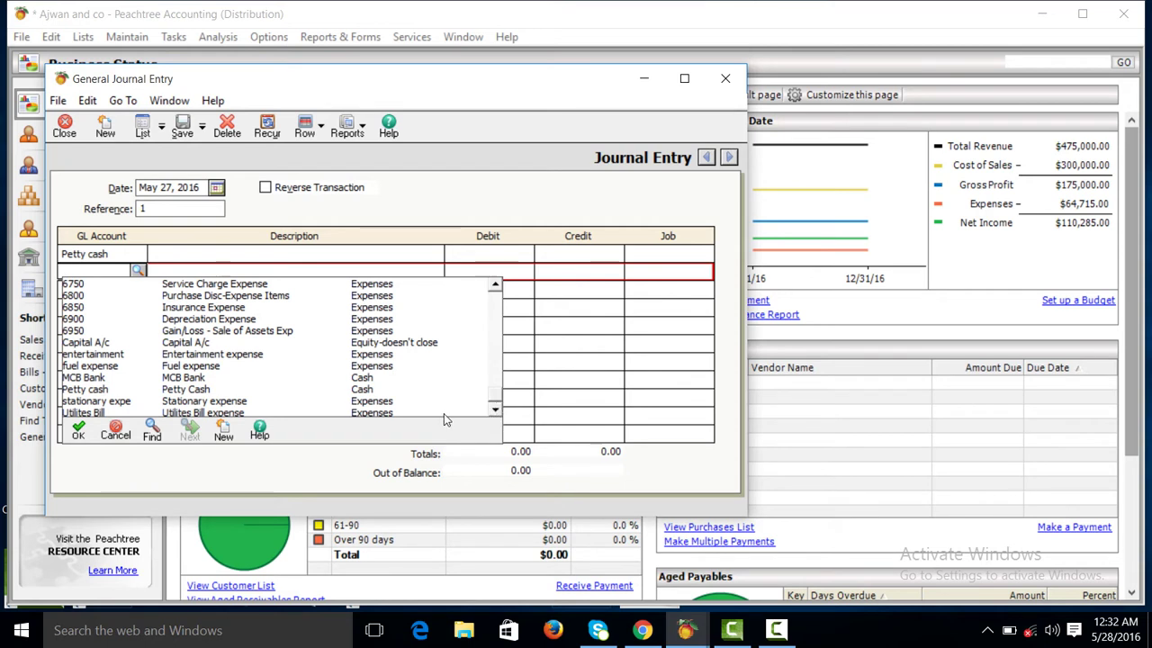
left_click(191, 381)
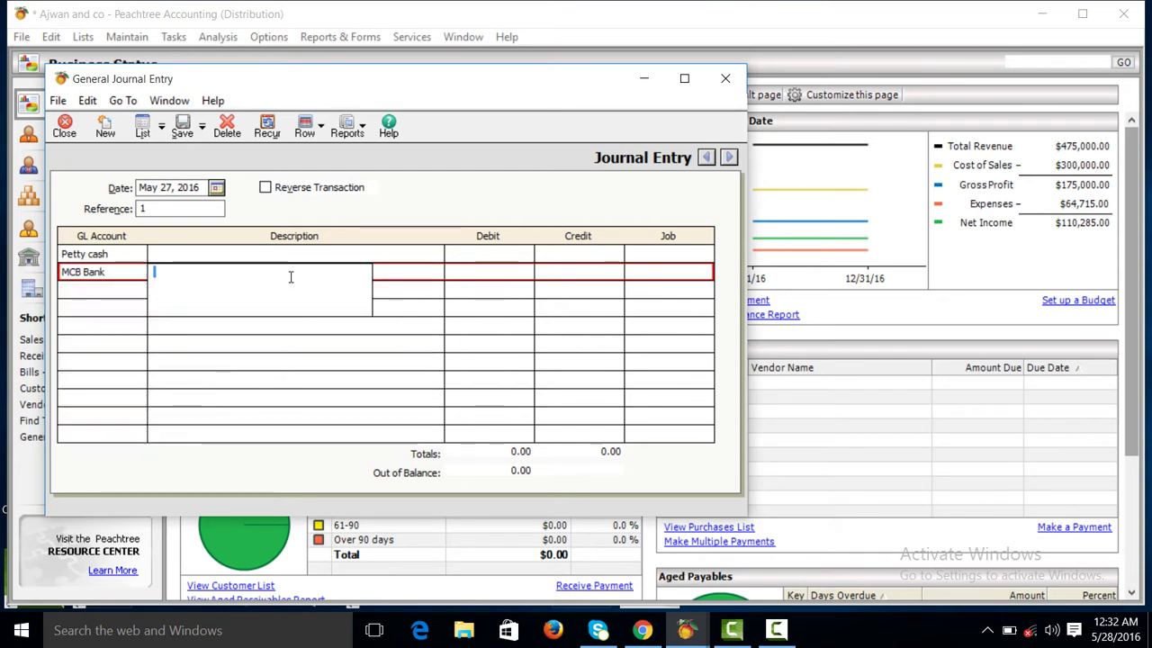
left_click(487, 253)
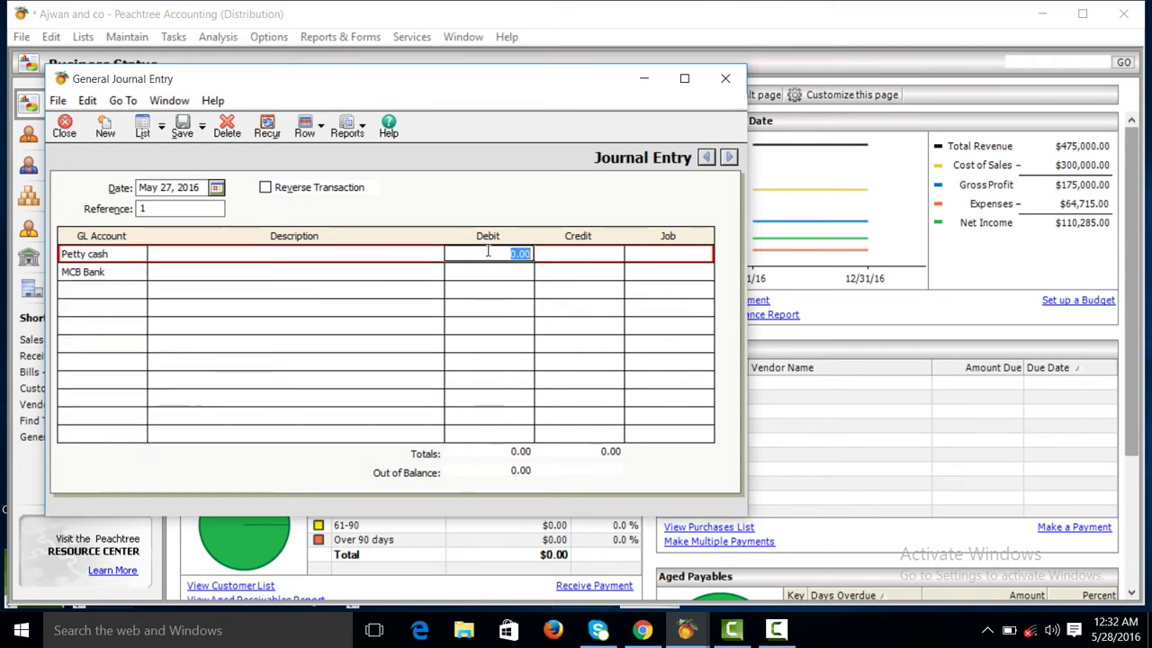
Step: Debit Petty cash and credit MCB Bank 30,000, described 'fund transfer from MCB Bank Account'
type("30")
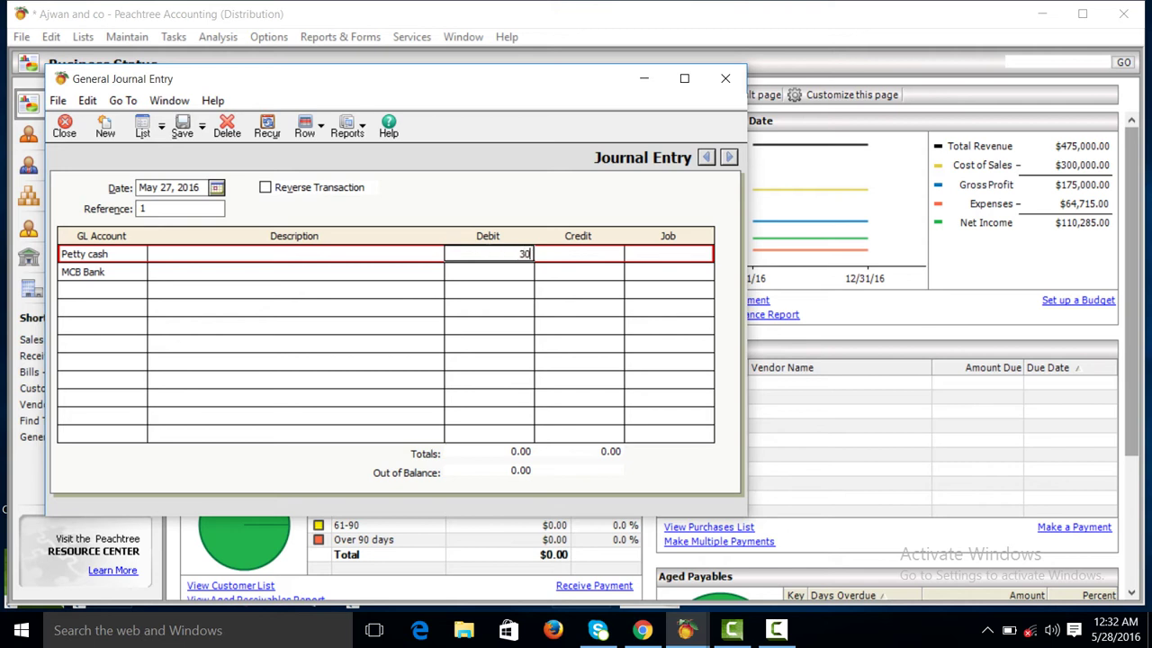
type("00")
left_click(585, 271)
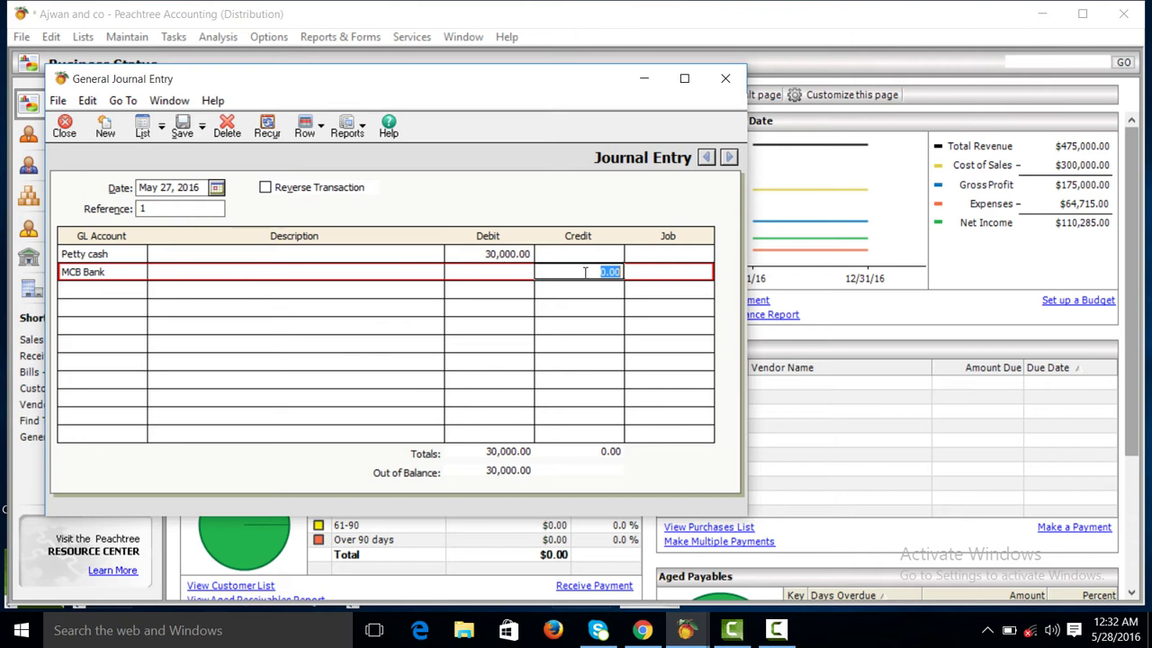
type("30000")
left_click(284, 259)
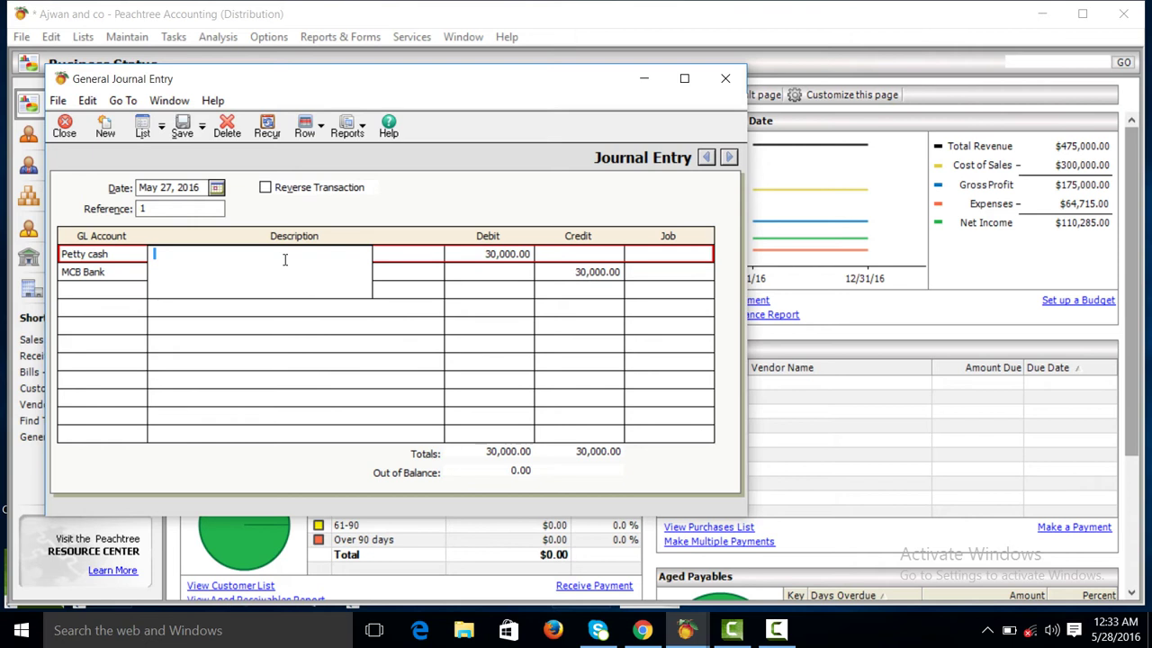
type("fund ")
type("trans")
type("fer from MCB ")
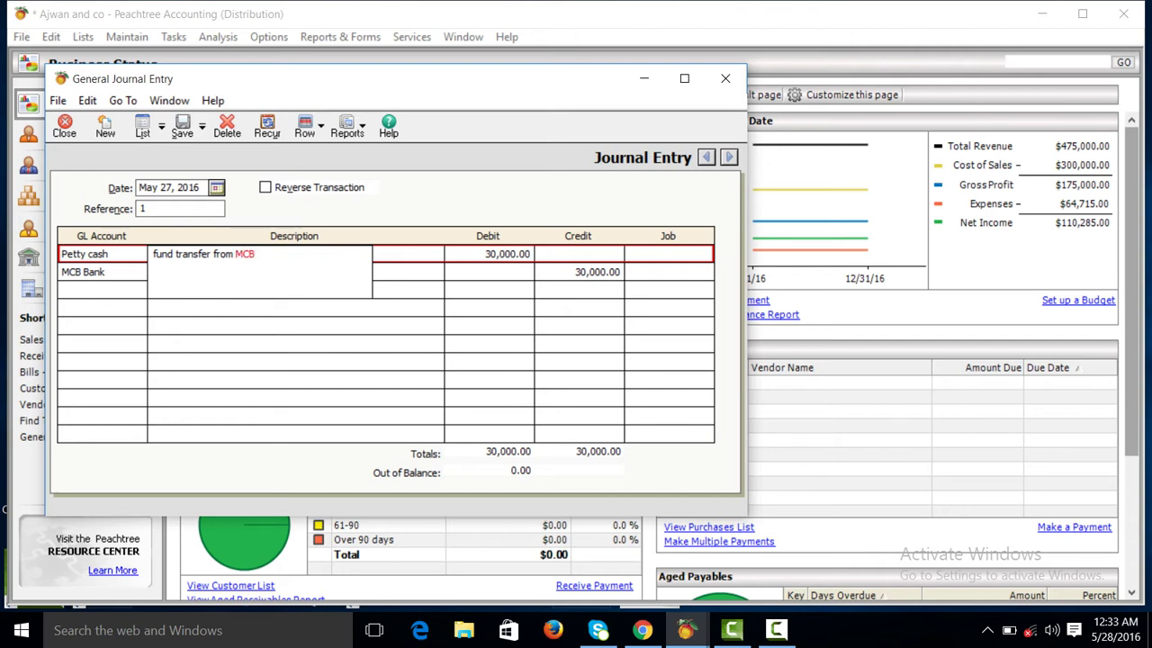
type("Bank A")
type("ccou")
type("nt")
Step: Save the funding entry and refresh Business Status: Petty Cash $30,000.00, MCB Bank $597,558.25
left_click(188, 132)
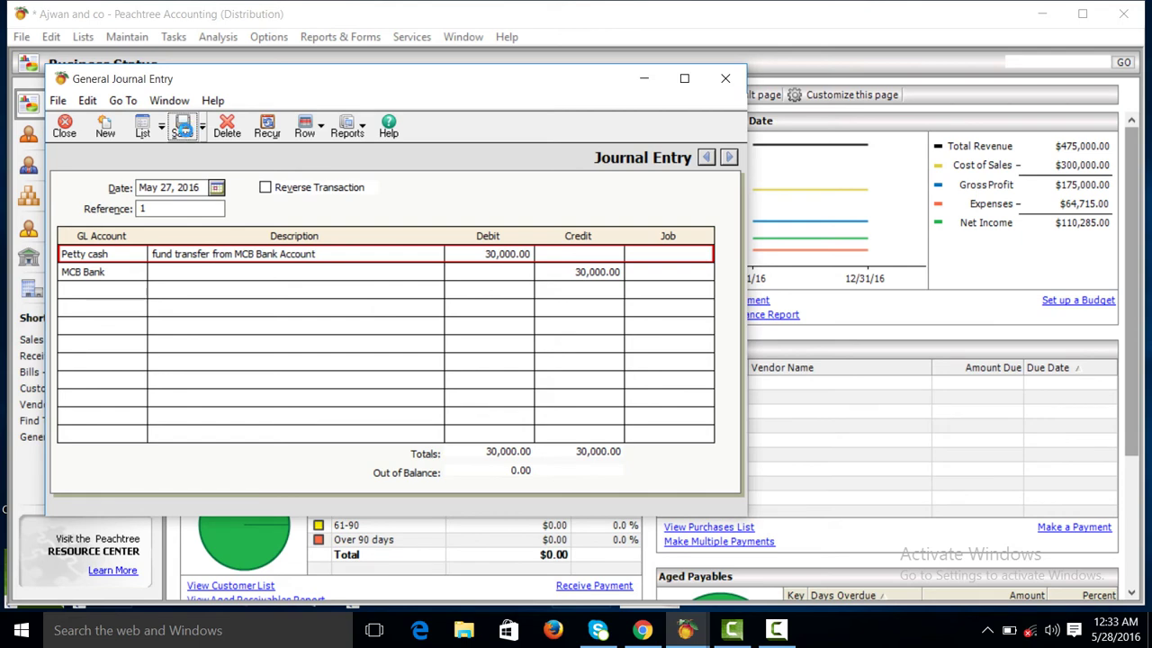
left_click(66, 130)
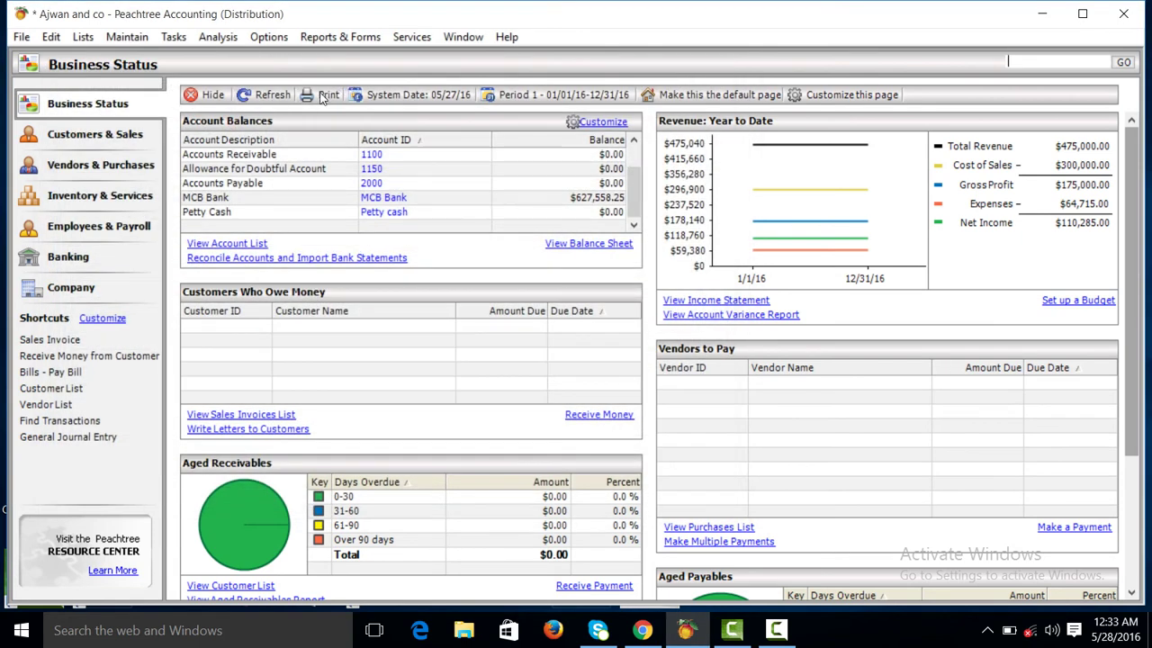
left_click(634, 226)
left_click(634, 226)
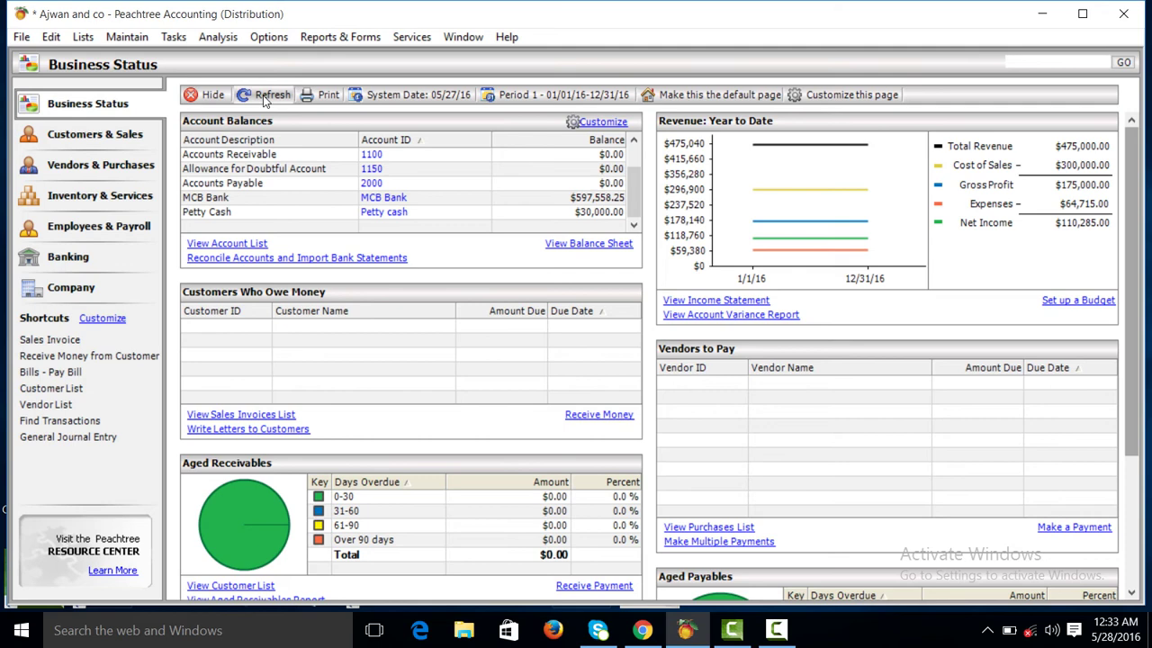
left_click(264, 95)
left_click(176, 39)
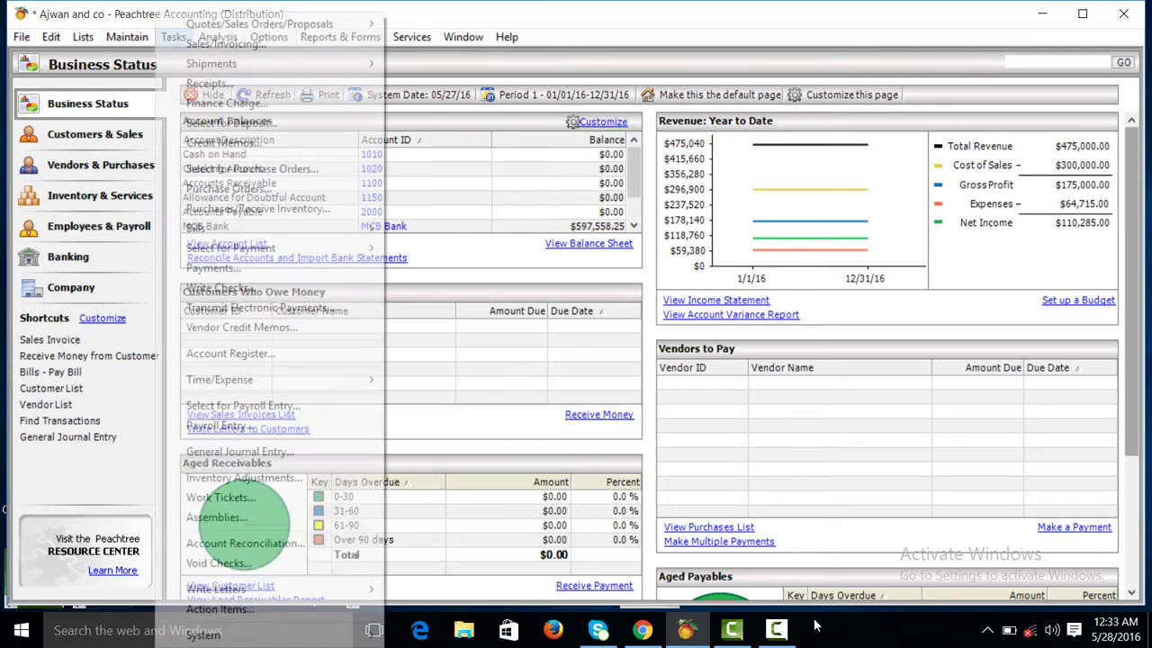
left_click(776, 630)
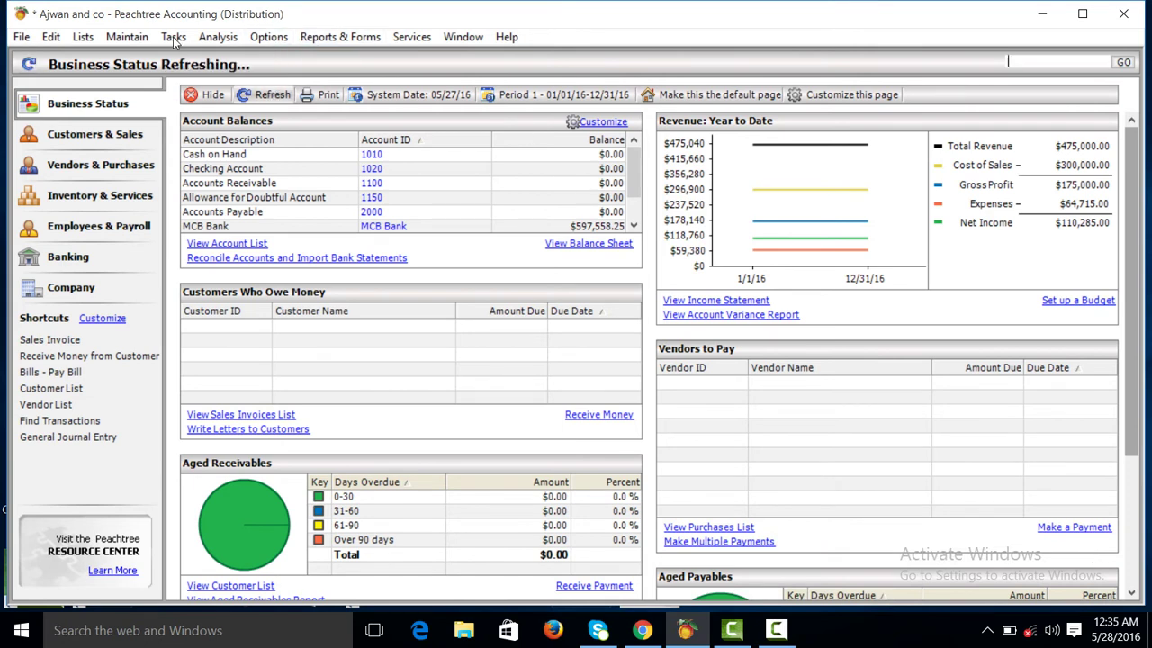
Step: Start a new general journal entry with reference 2
left_click(173, 37)
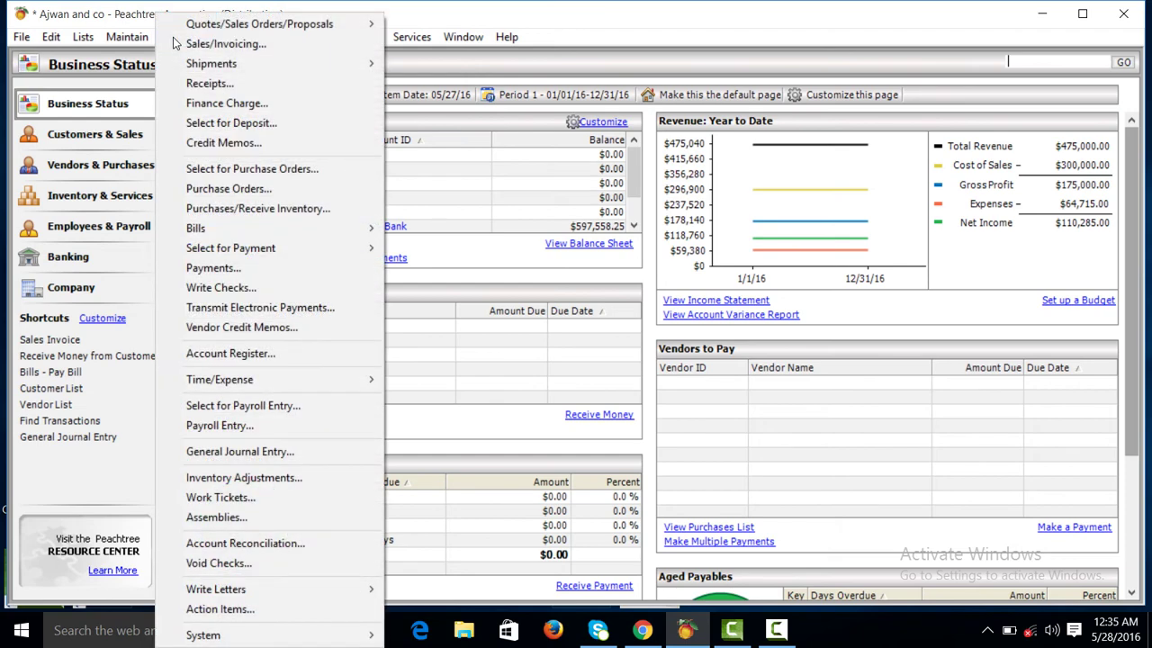
left_click(266, 459)
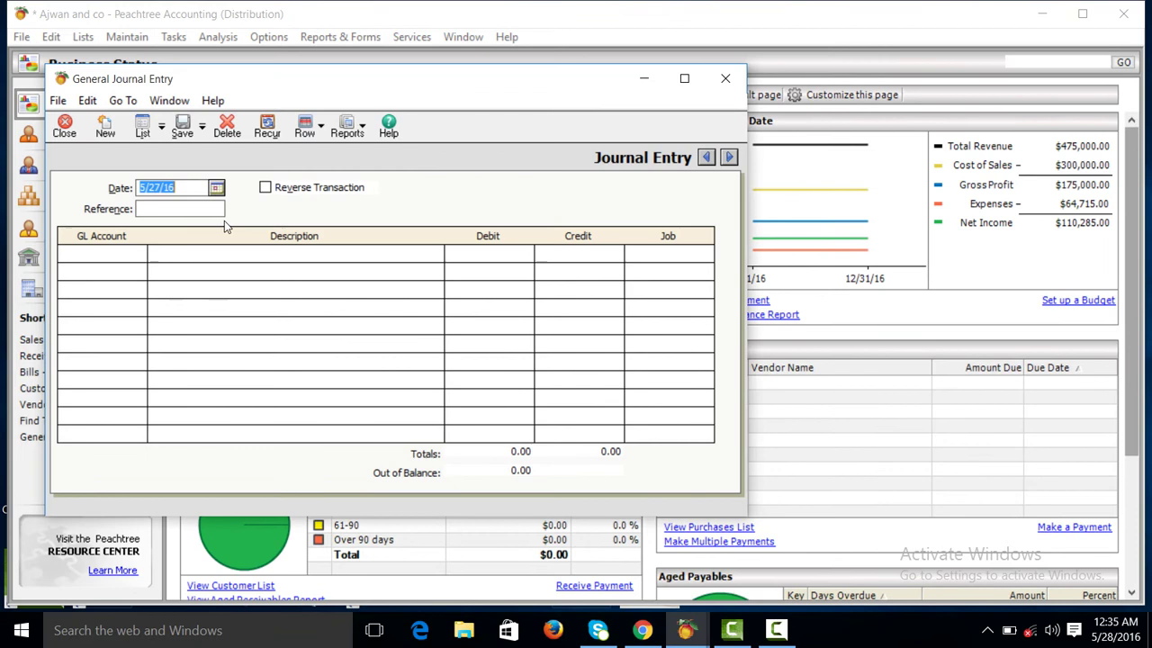
left_click(208, 209)
type("2")
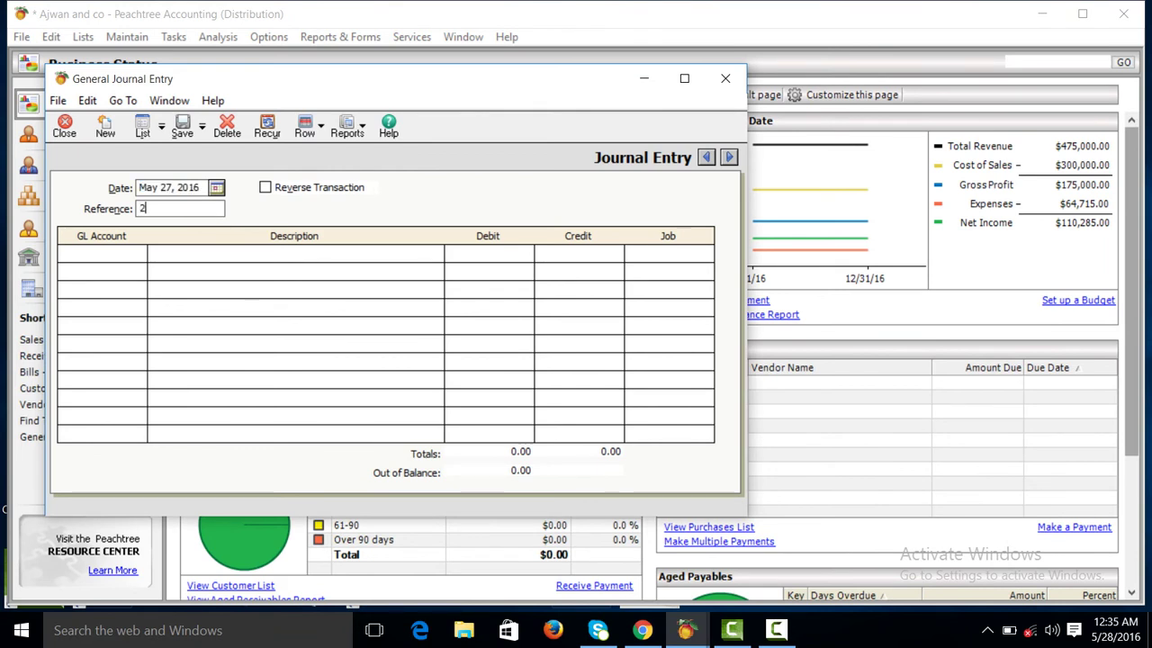
Step: Set the first two line accounts to fuel expense and entertainment
left_click(139, 252)
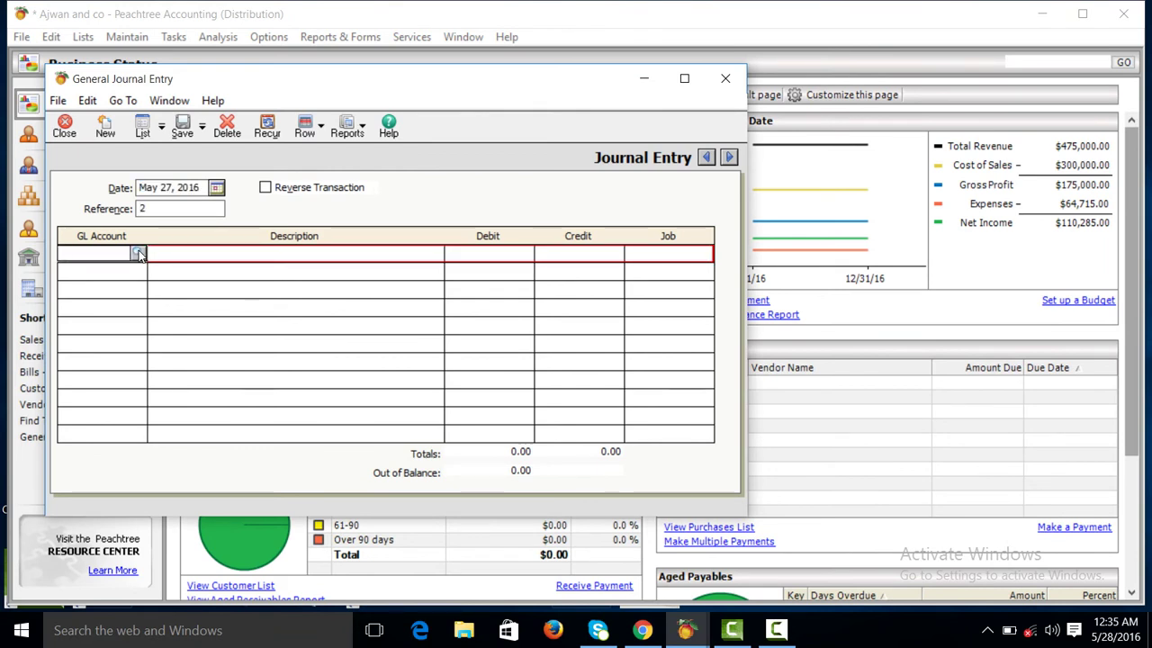
left_click(139, 250)
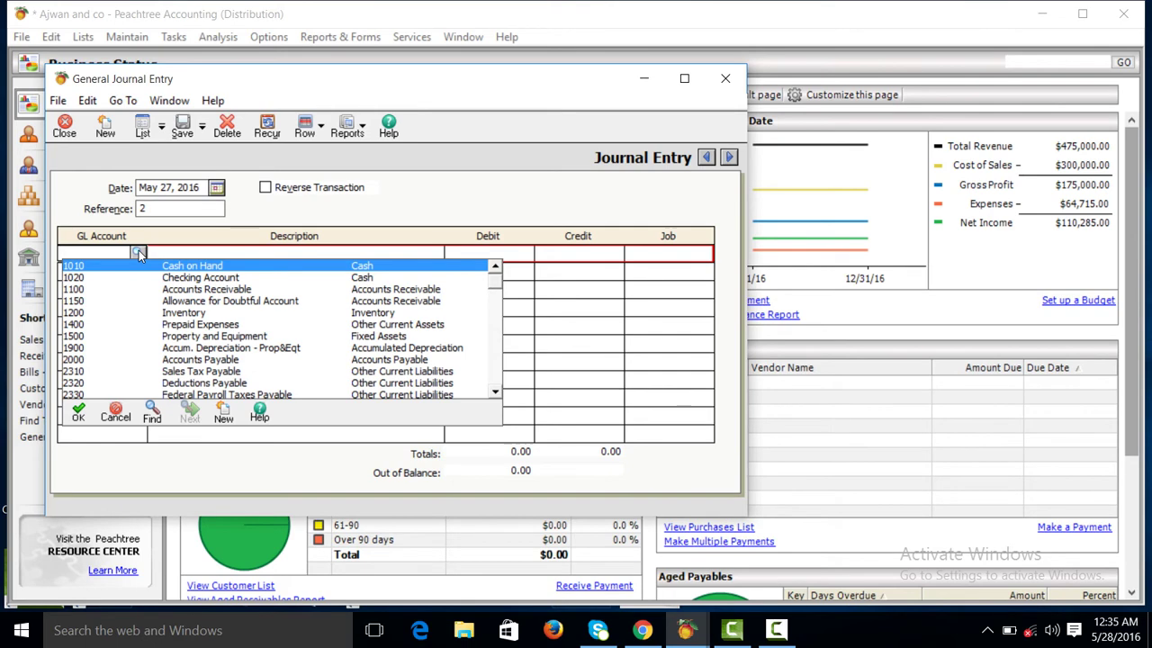
type("fuel expense")
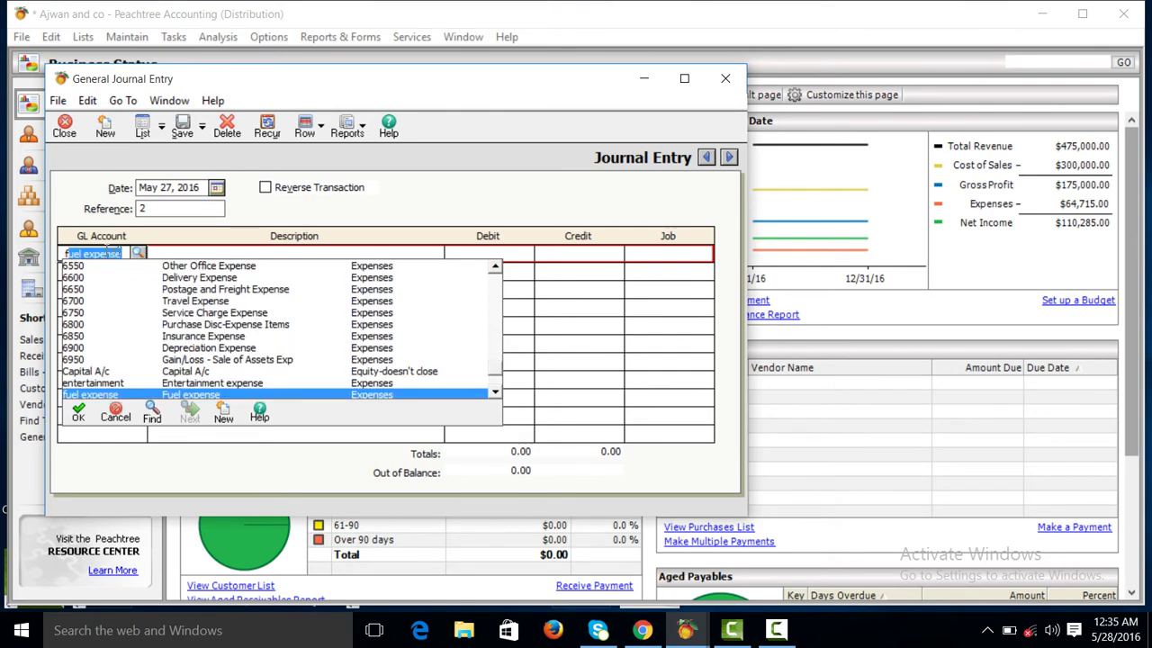
left_click(149, 396)
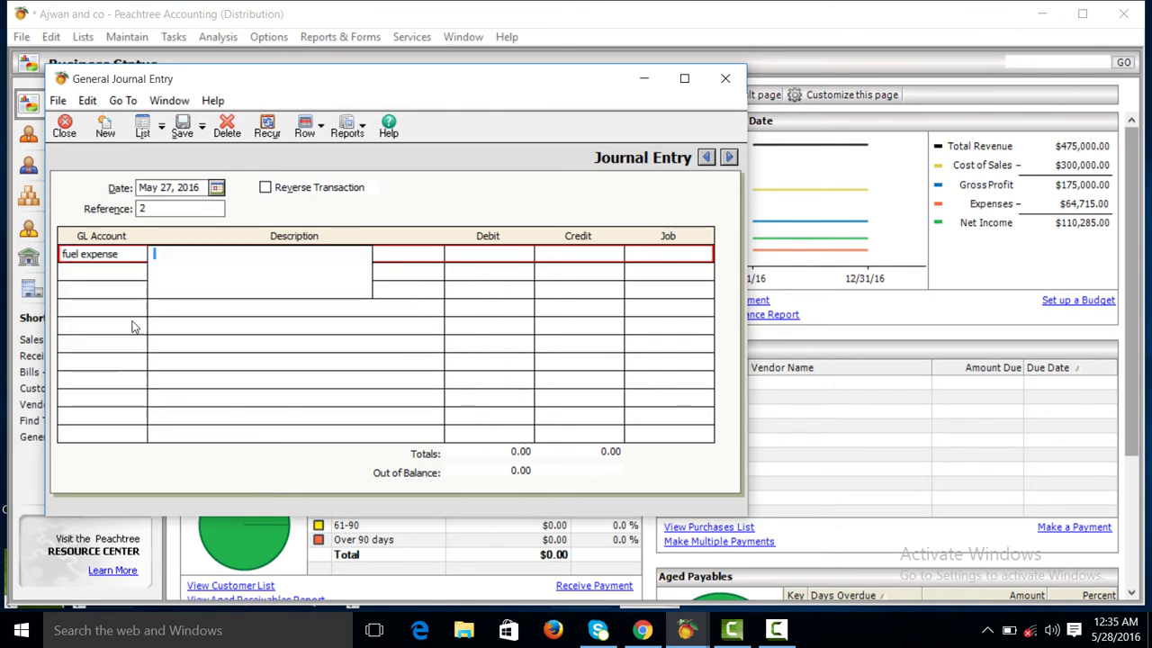
left_click(122, 270)
type("entertainment")
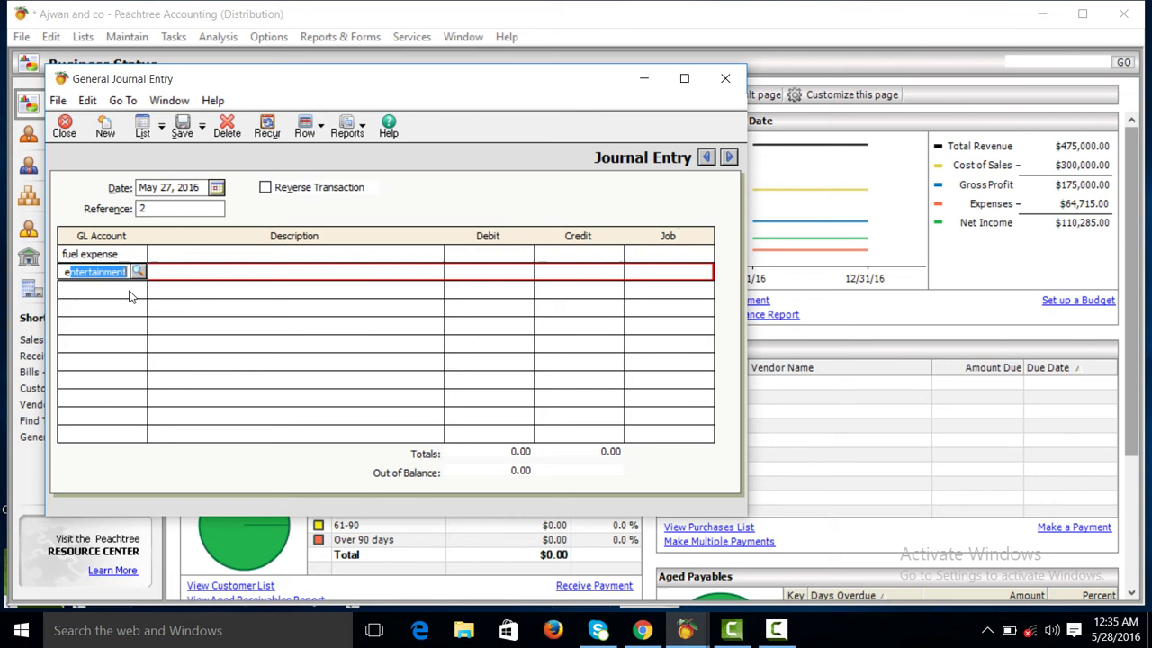
key("Tab")
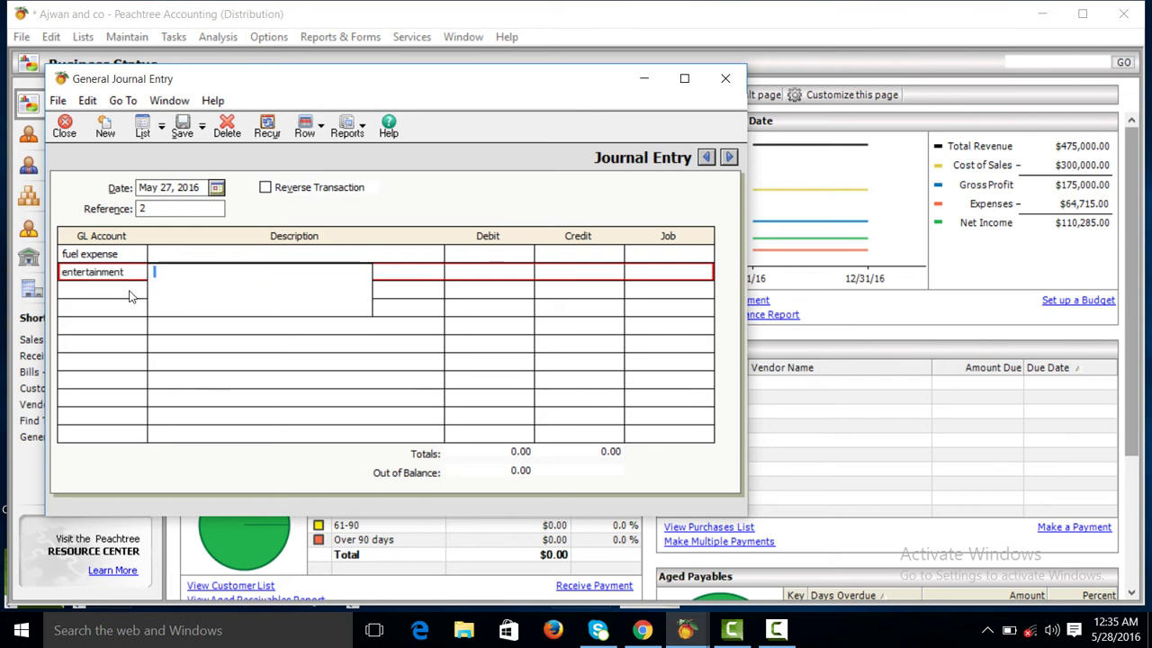
Step: Set lines three to five to stationary, Utilites Bill and Petty cash
left_click(129, 289)
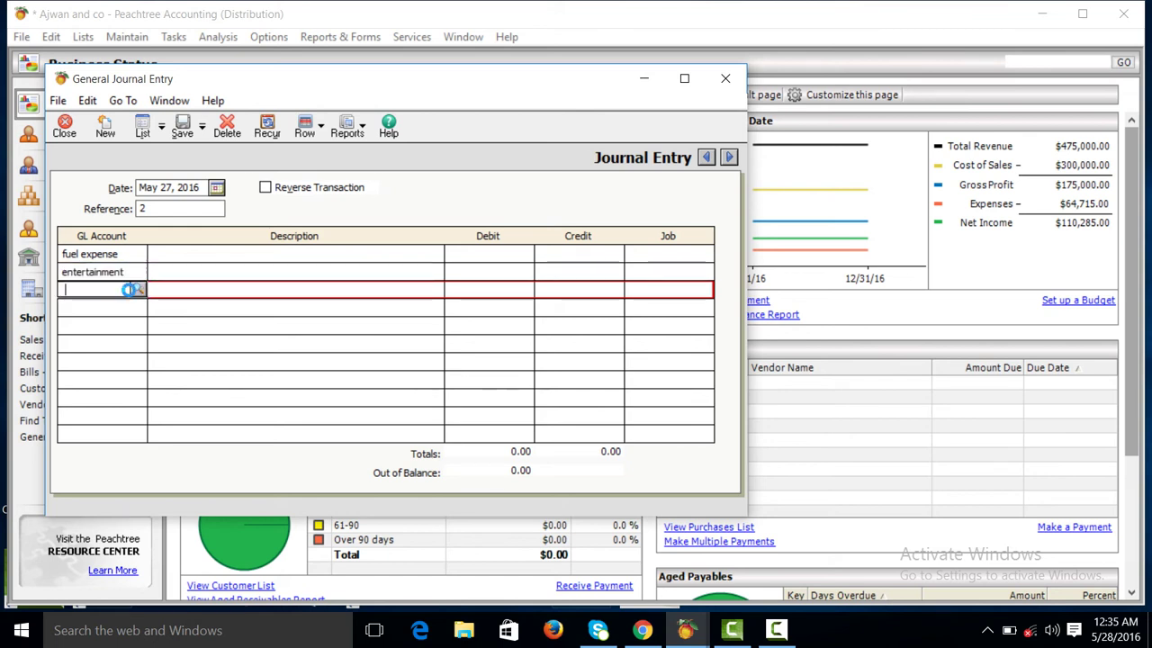
type("s")
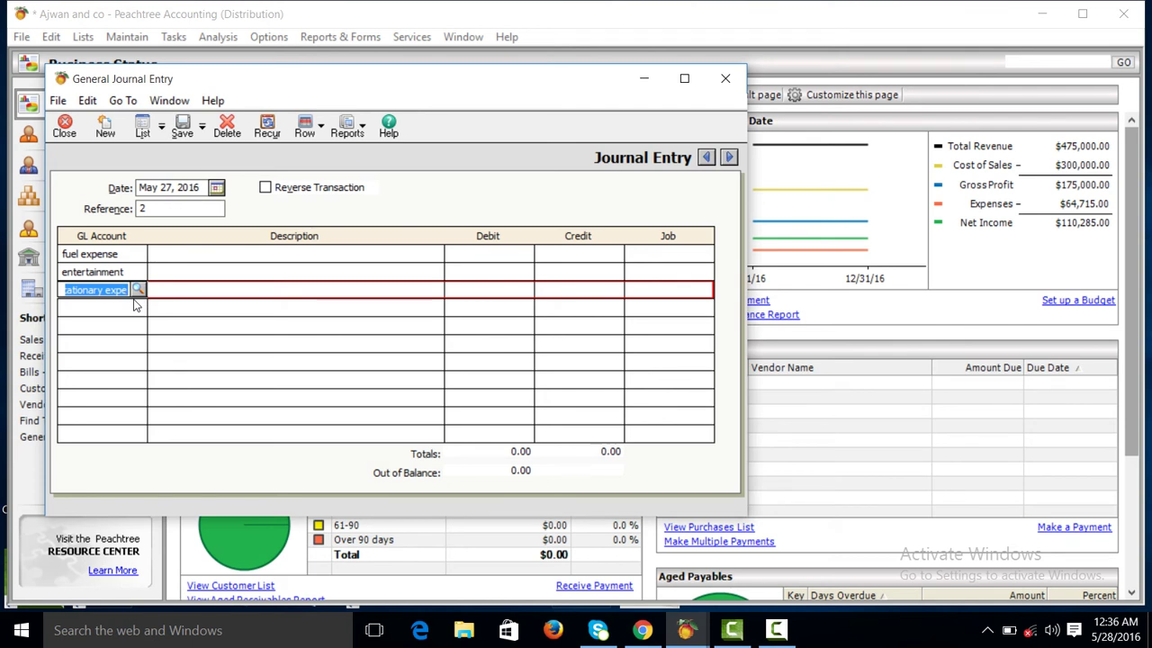
key("Tab")
left_click(135, 307)
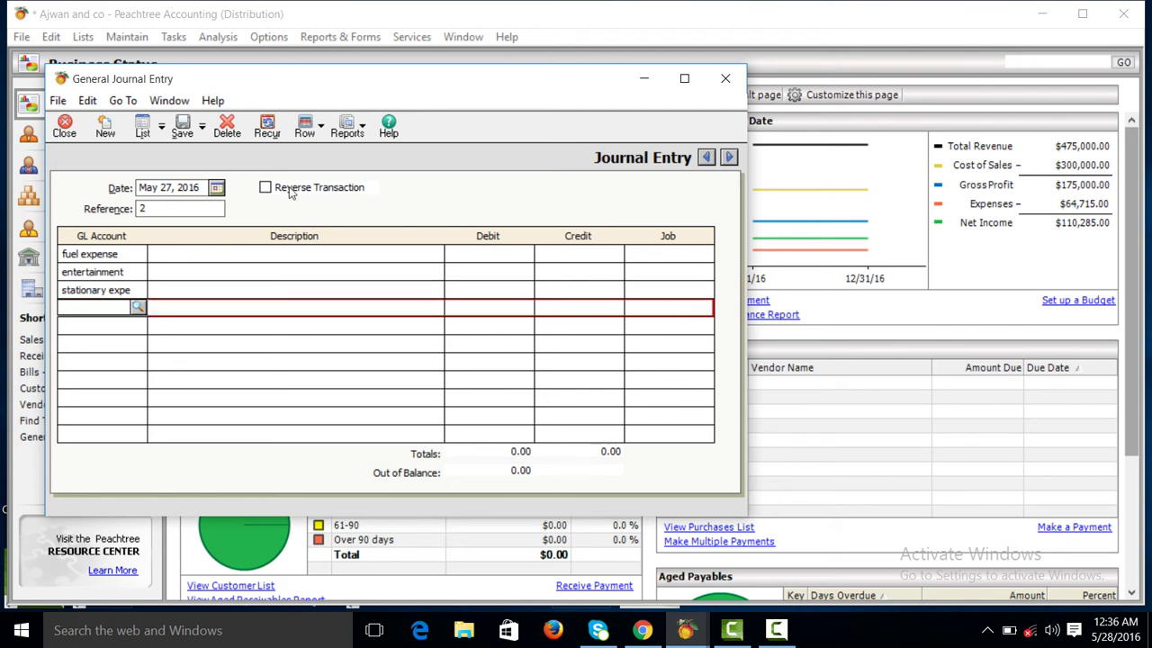
type("u")
key("Tab")
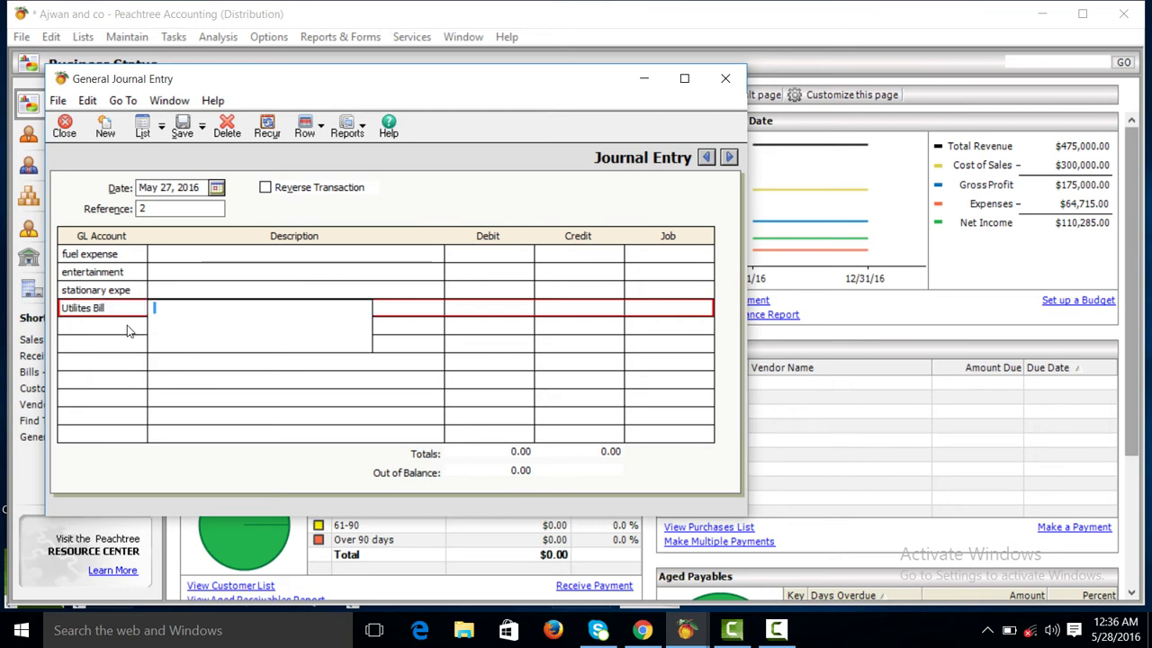
left_click(127, 327)
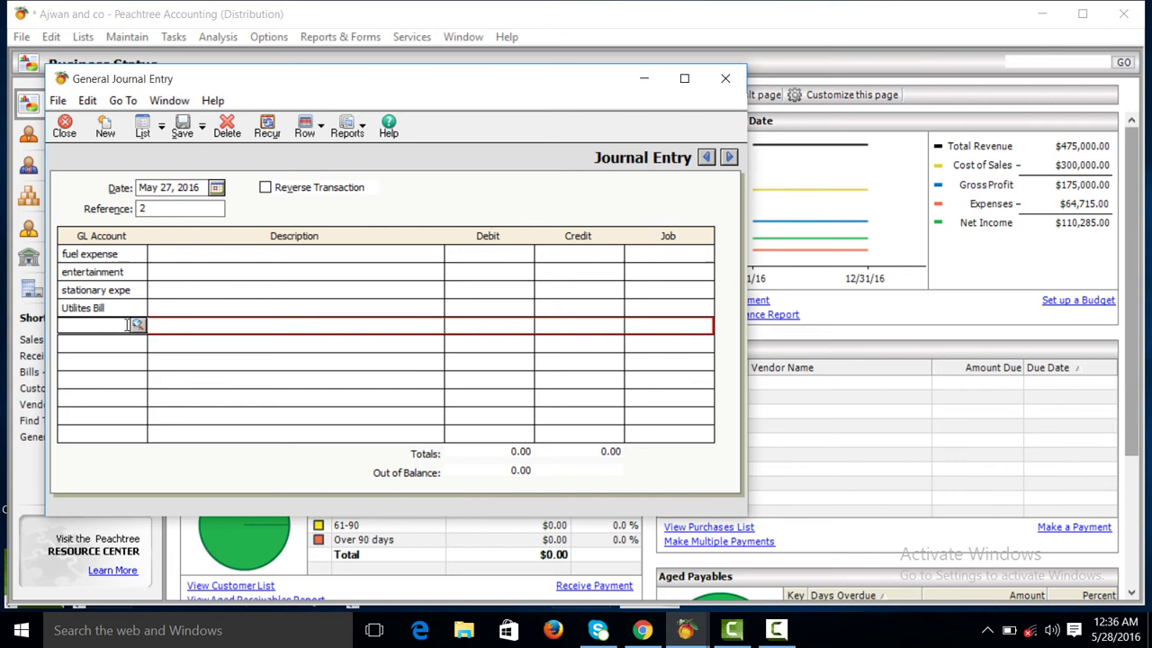
type("petty cash")
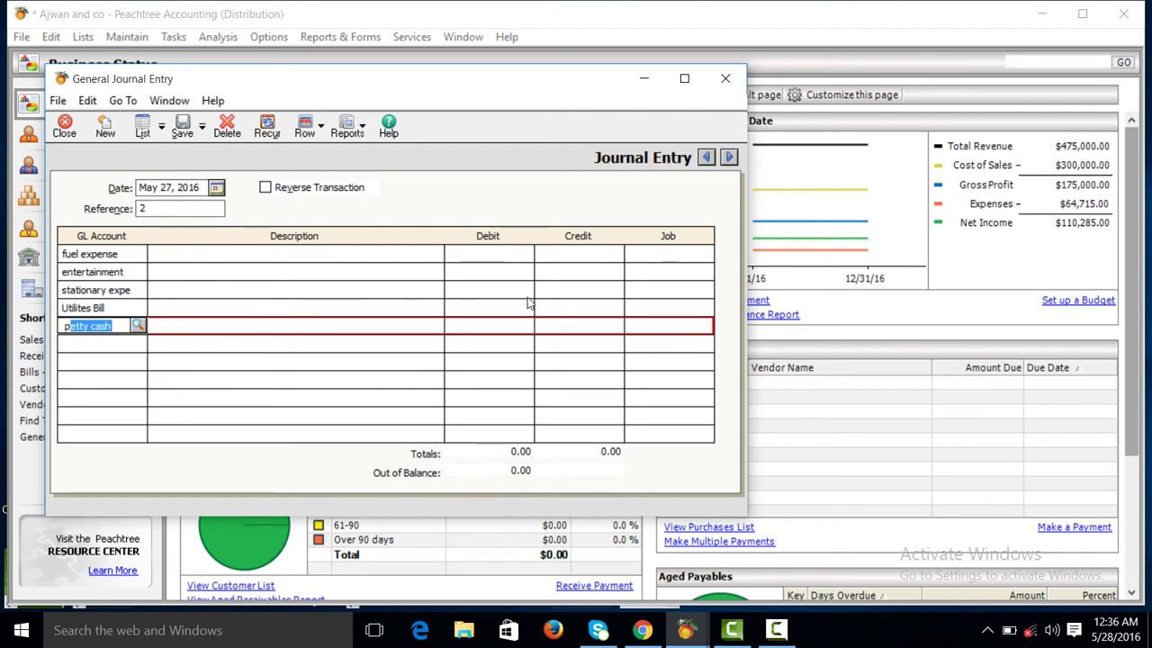
left_click(483, 256)
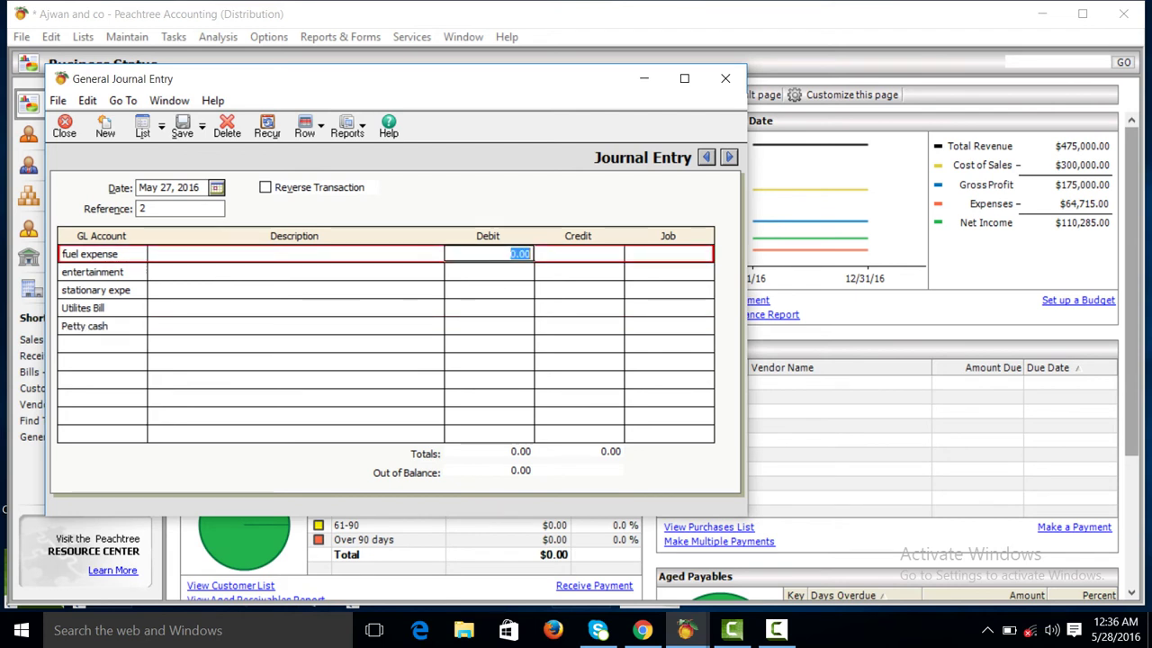
Step: Debit fuel 340, entertainment 400, stationary 500 and utilities 490
type("34")
type("-")
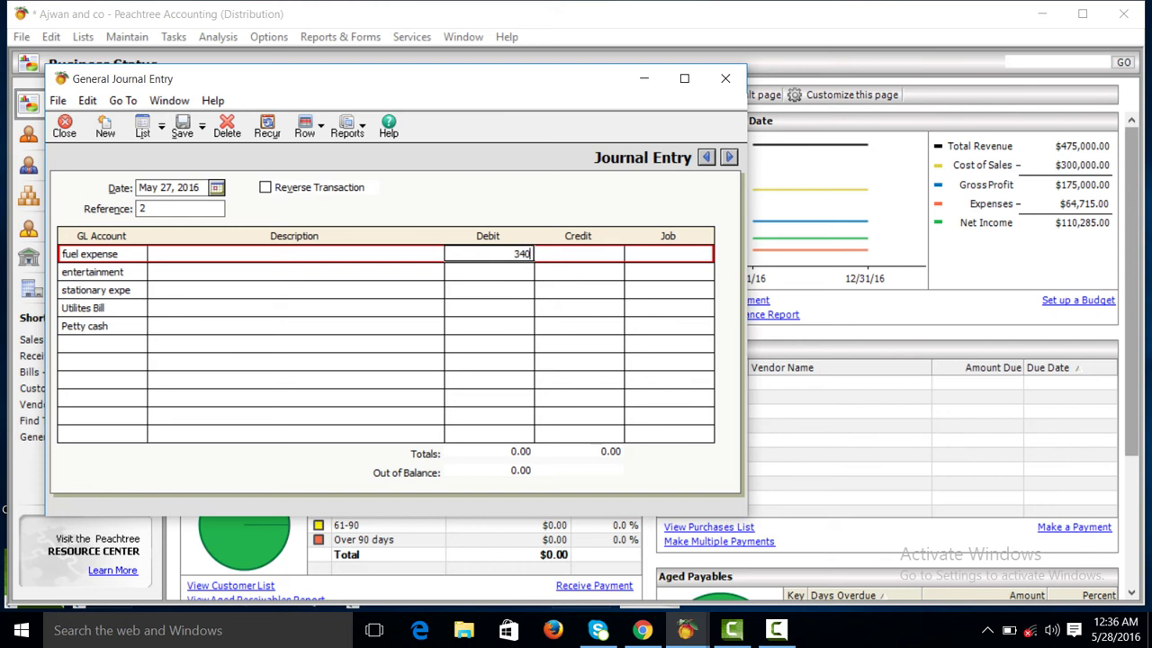
key("Down")
type("4")
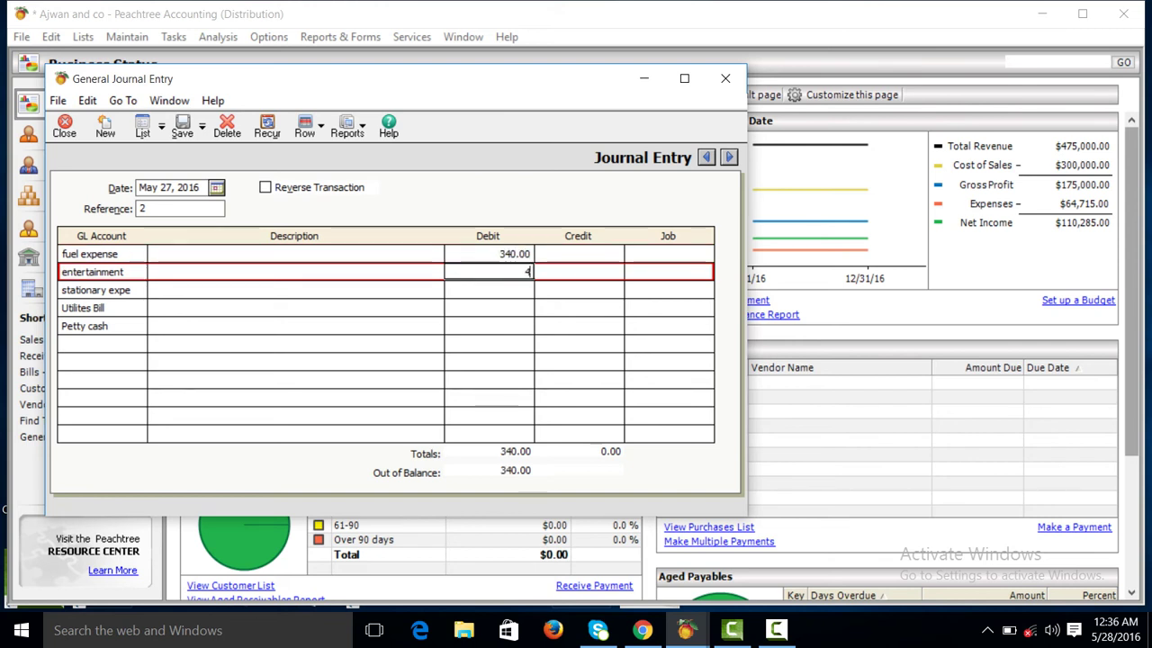
type("00")
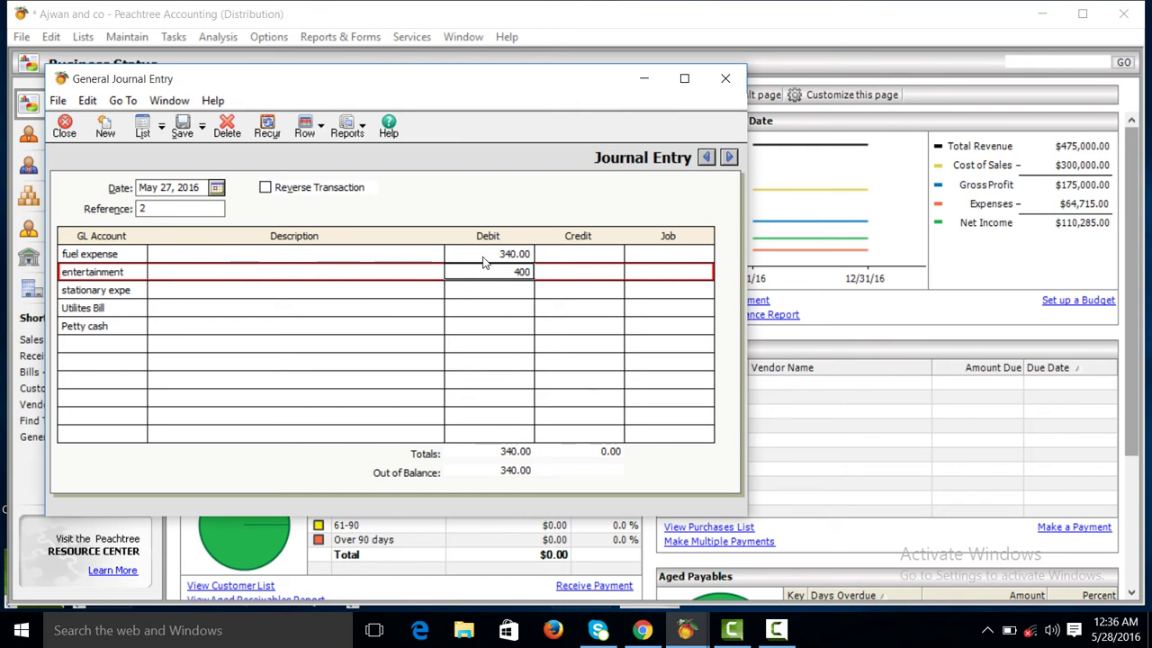
key("Down")
type("5")
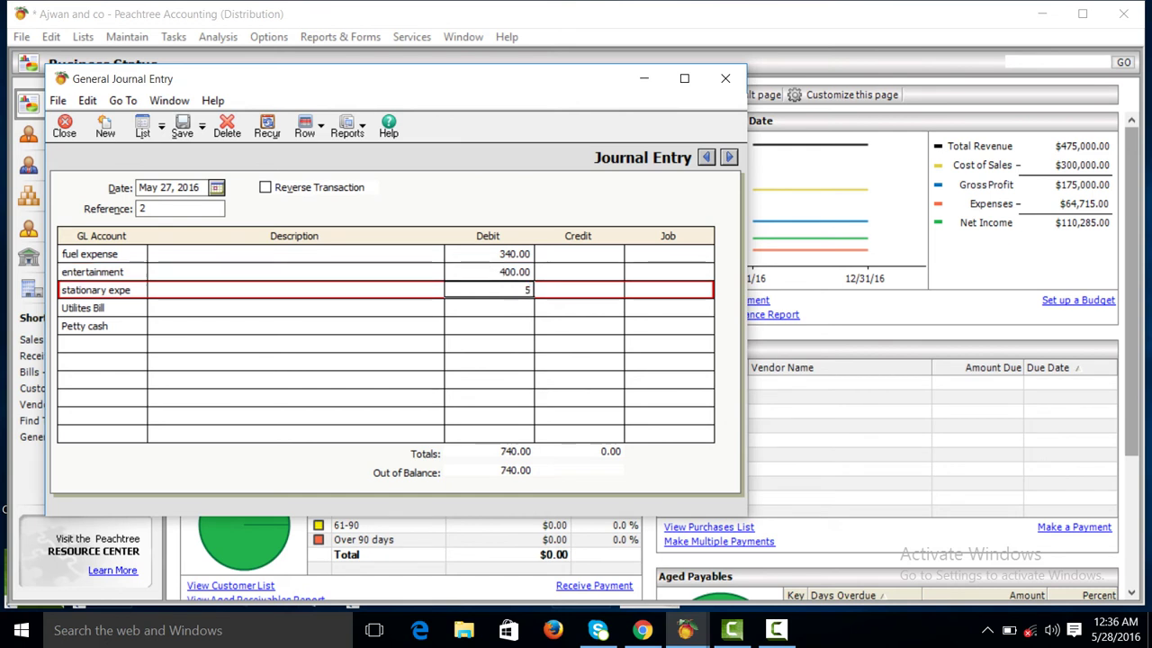
type("00")
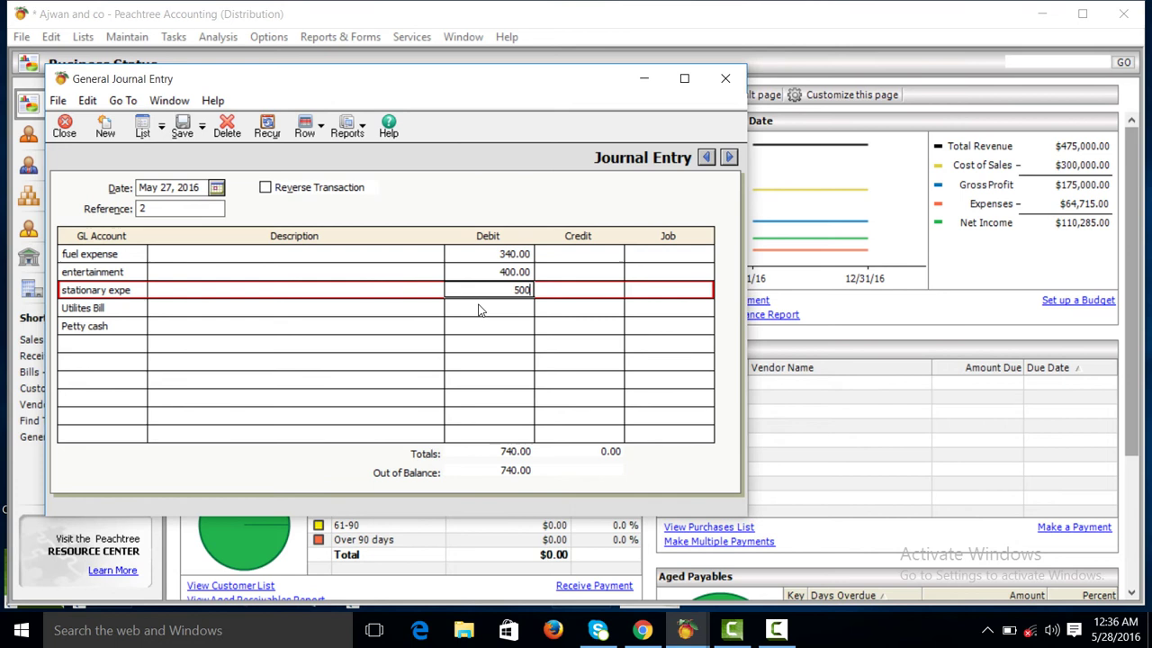
left_click(482, 308)
type("4")
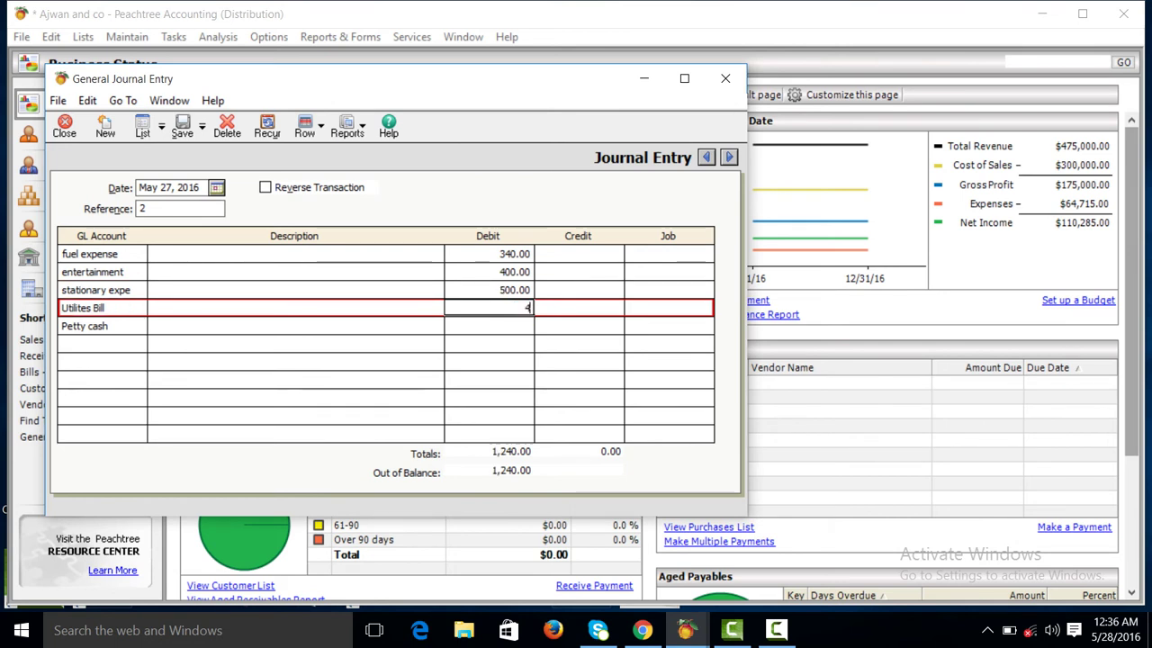
type("9")
type("0")
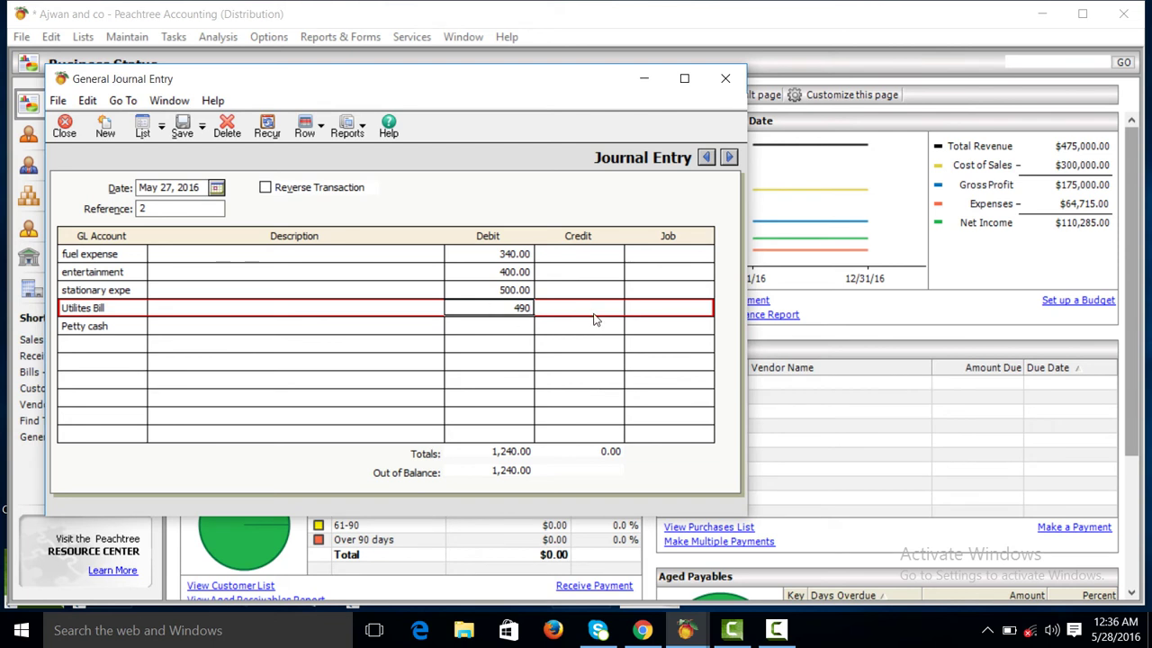
left_click(665, 309)
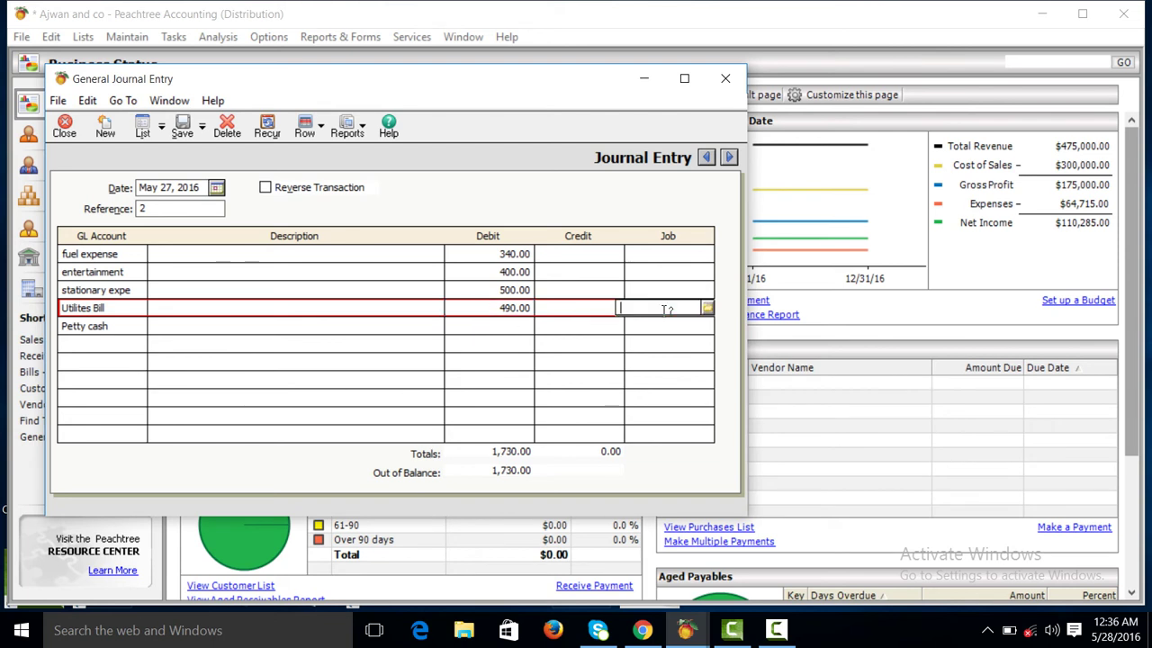
type("1")
type("7")
type("3")
type("0")
Step: Credit Petty cash 1,730.00 and save the balanced entry
left_click(586, 325)
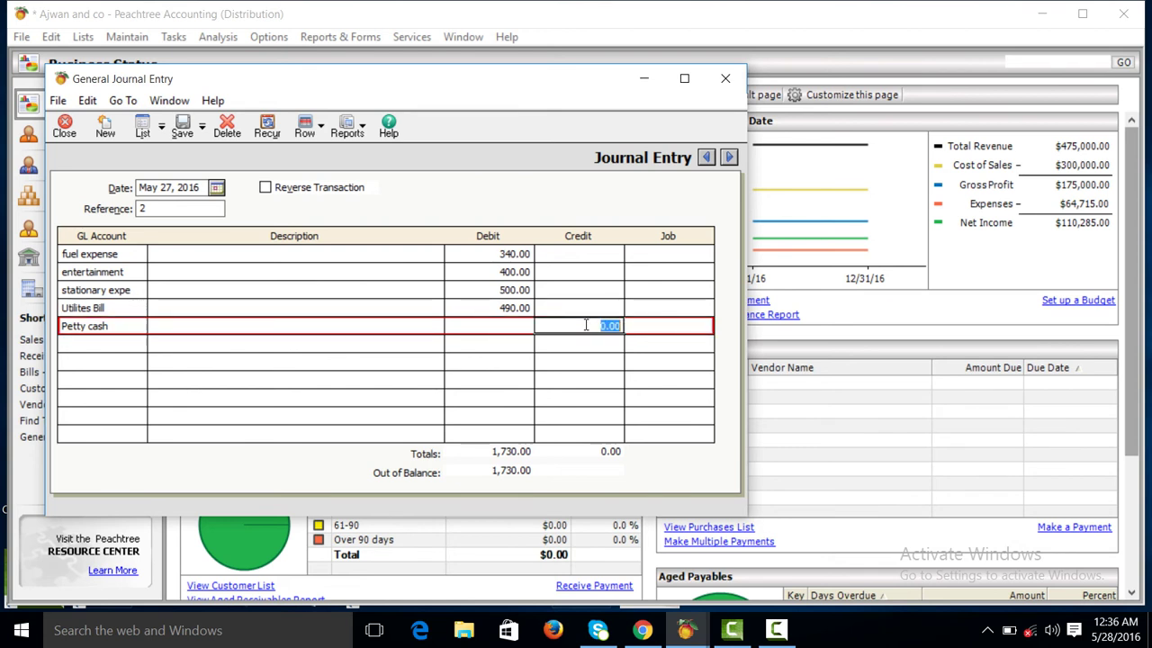
type("1730")
left_click(576, 307)
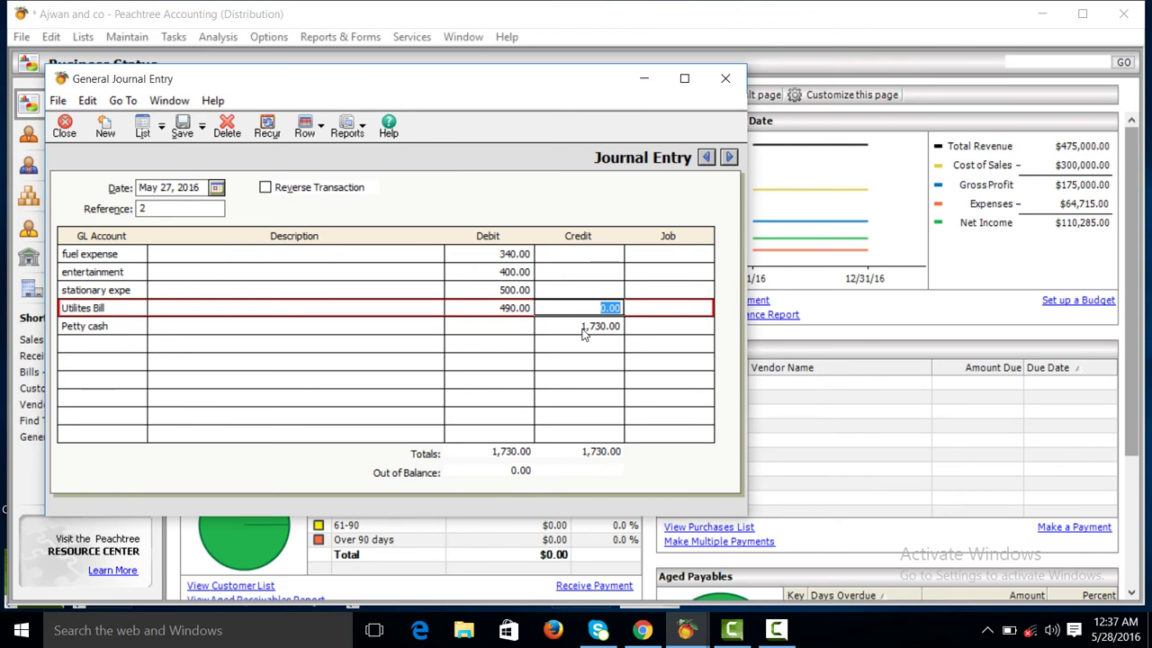
left_click(184, 129)
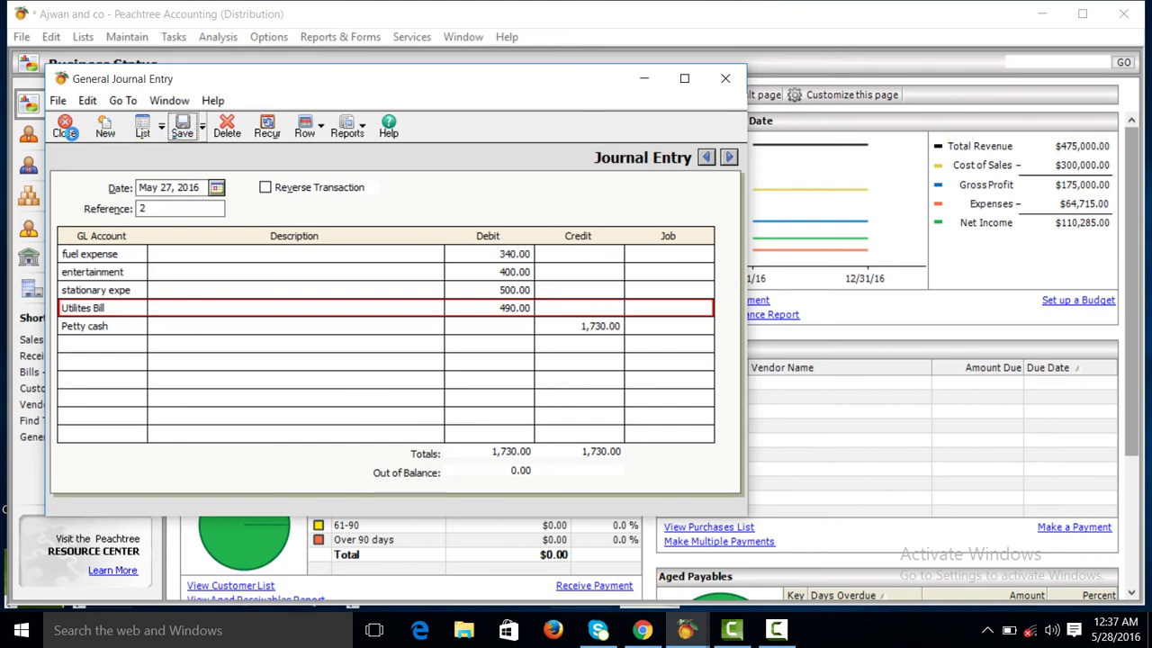
Step: Refresh Business Status to show $66,445.00 expenses and open the Income Statement
left_click(71, 132)
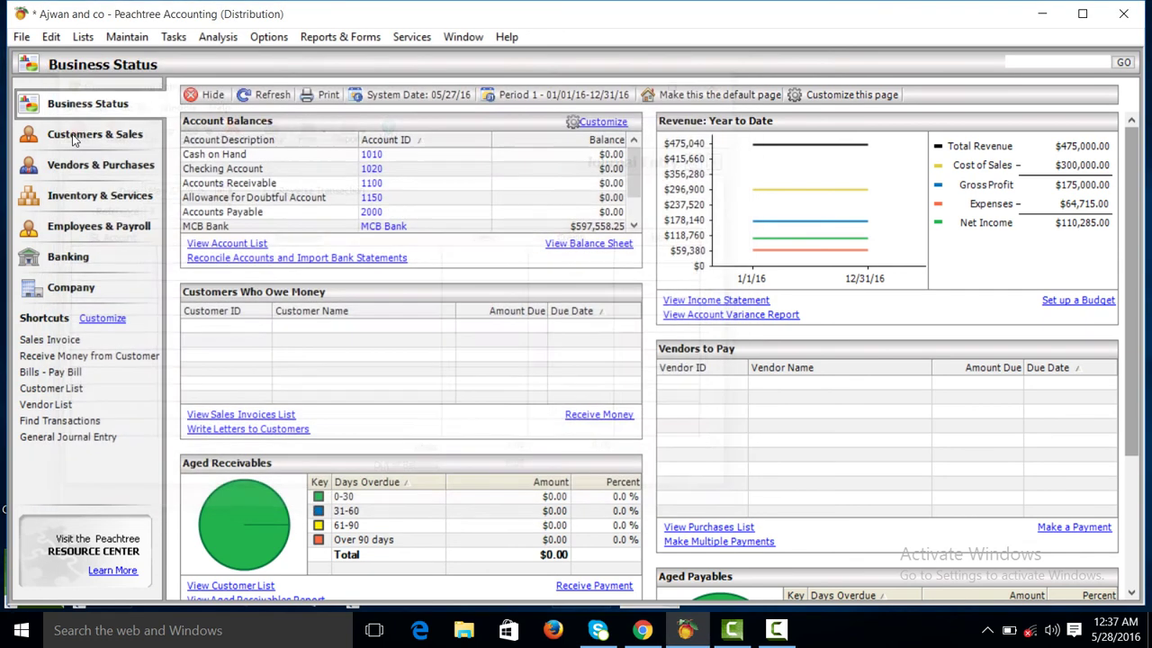
left_click(286, 94)
mouse_move(775, 629)
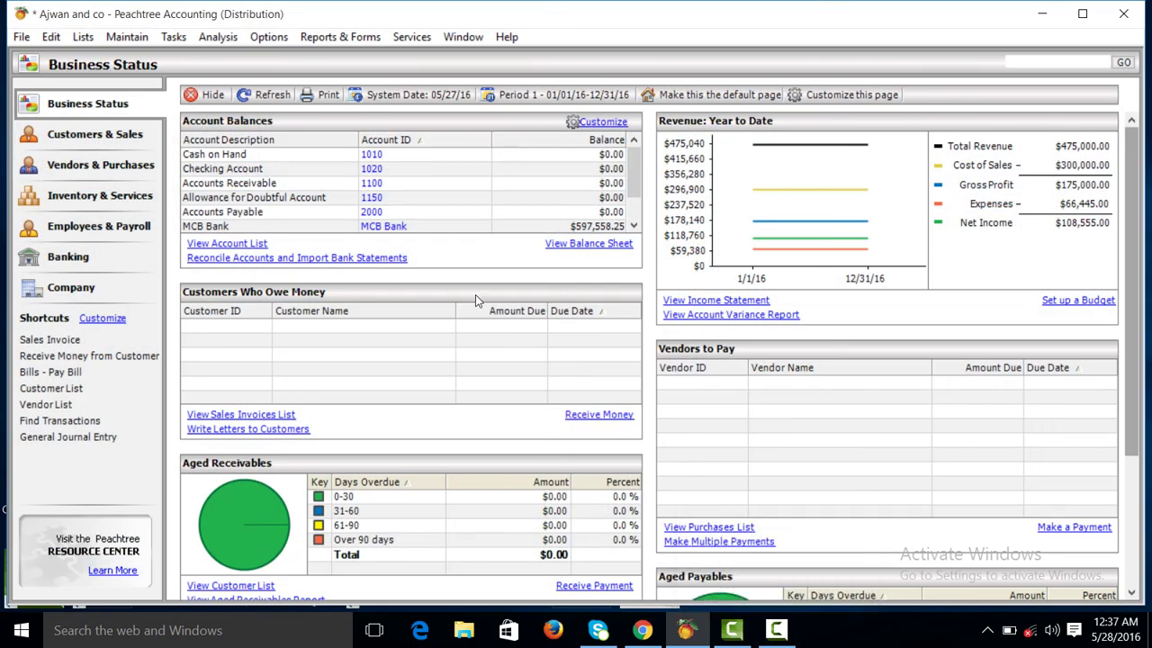
left_click(268, 97)
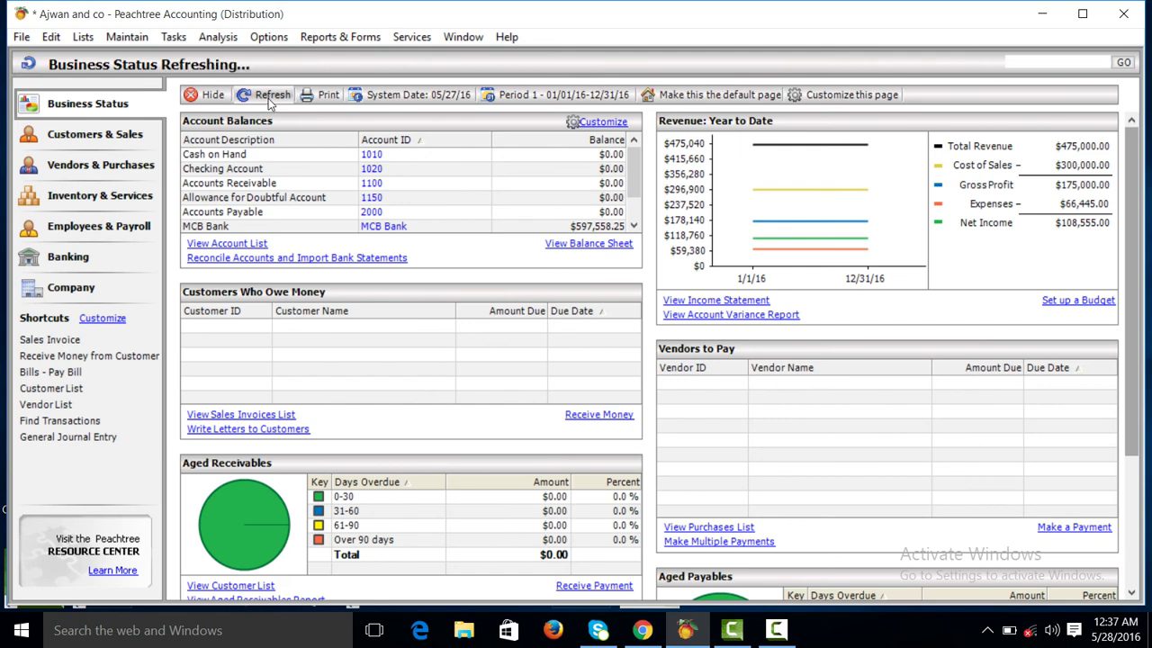
left_click(697, 301)
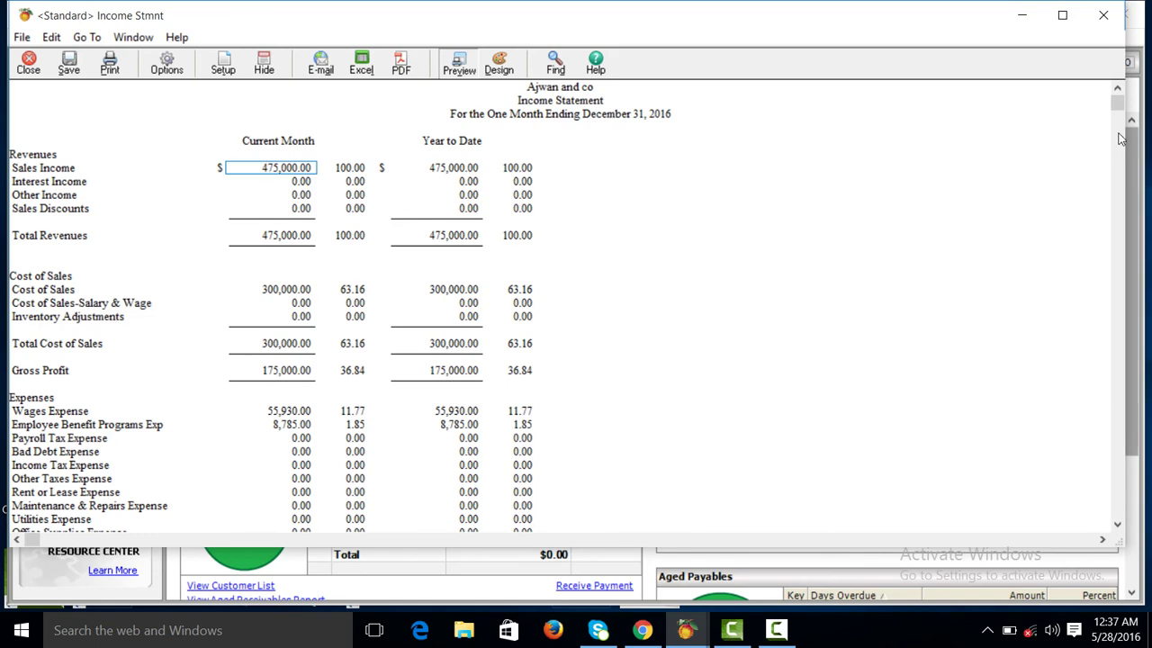
Step: Check the four new expense lines and 108,555.00 net income, then close the report
left_click(1116, 528)
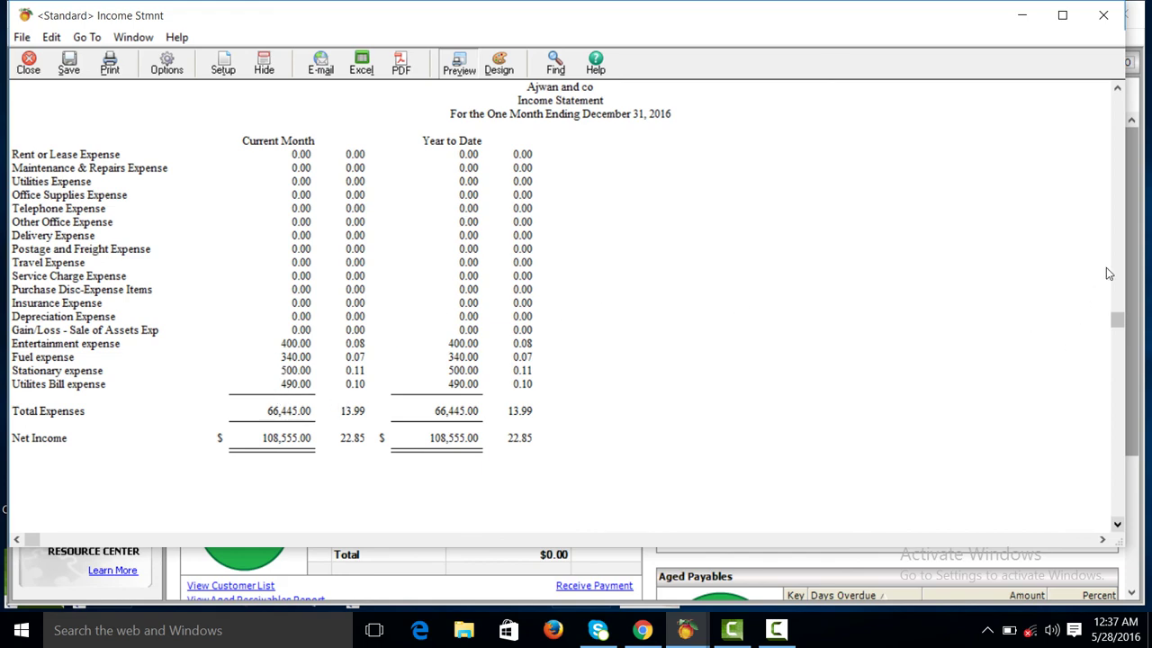
scroll(1121, 201, "down", 1)
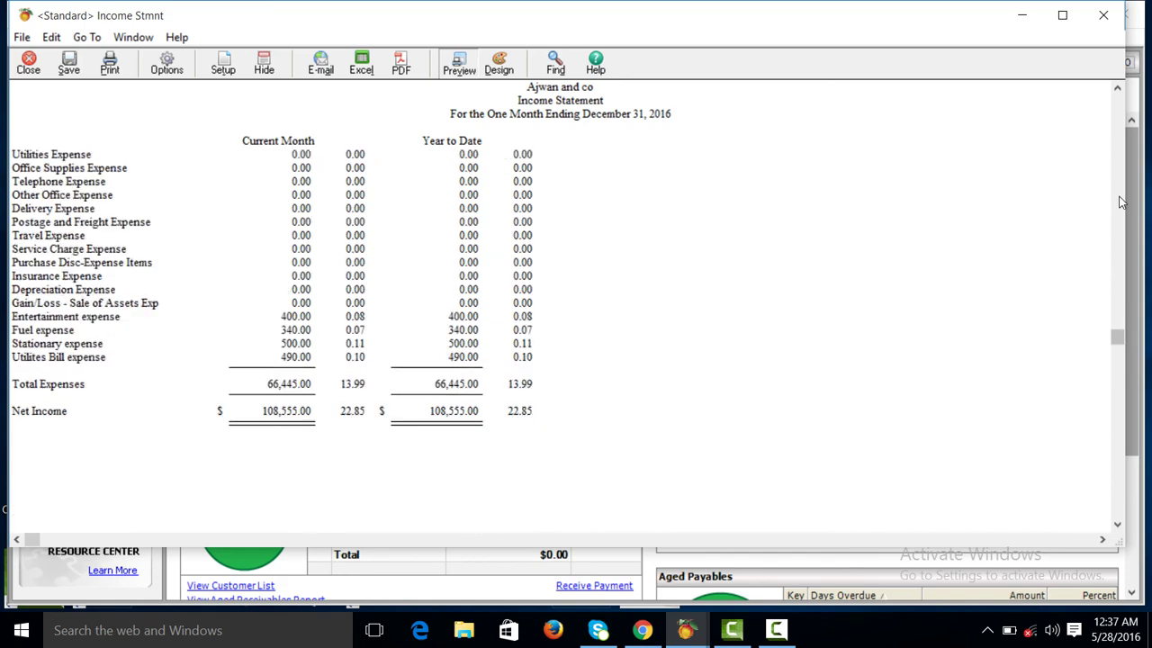
left_click(30, 59)
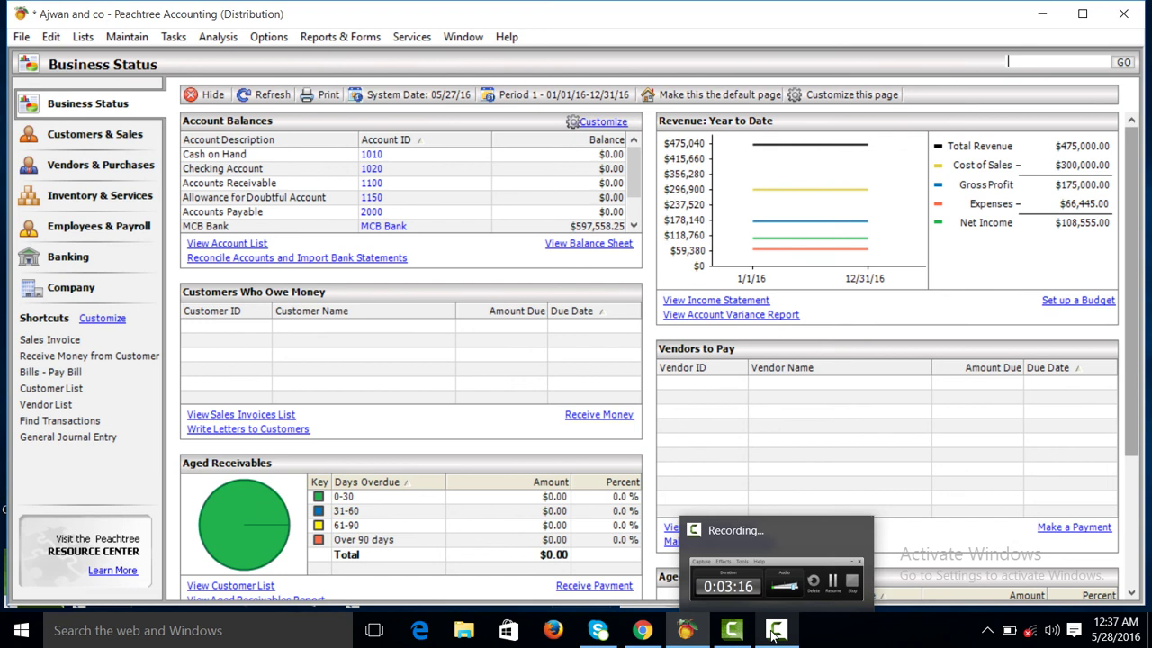
left_click(837, 565)
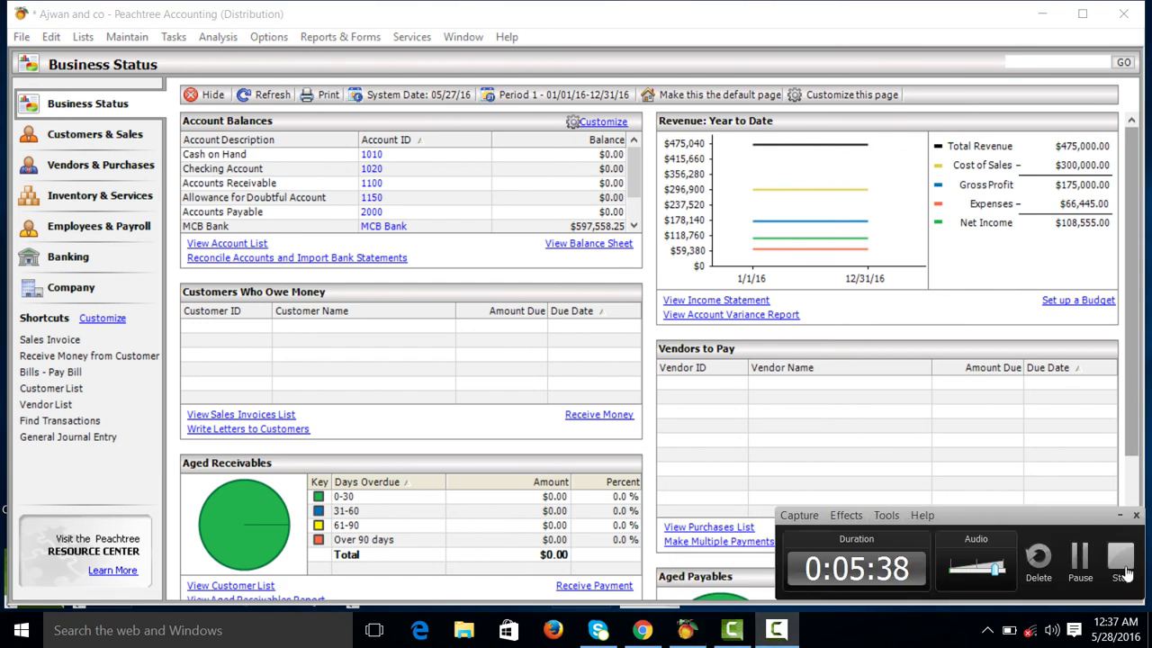